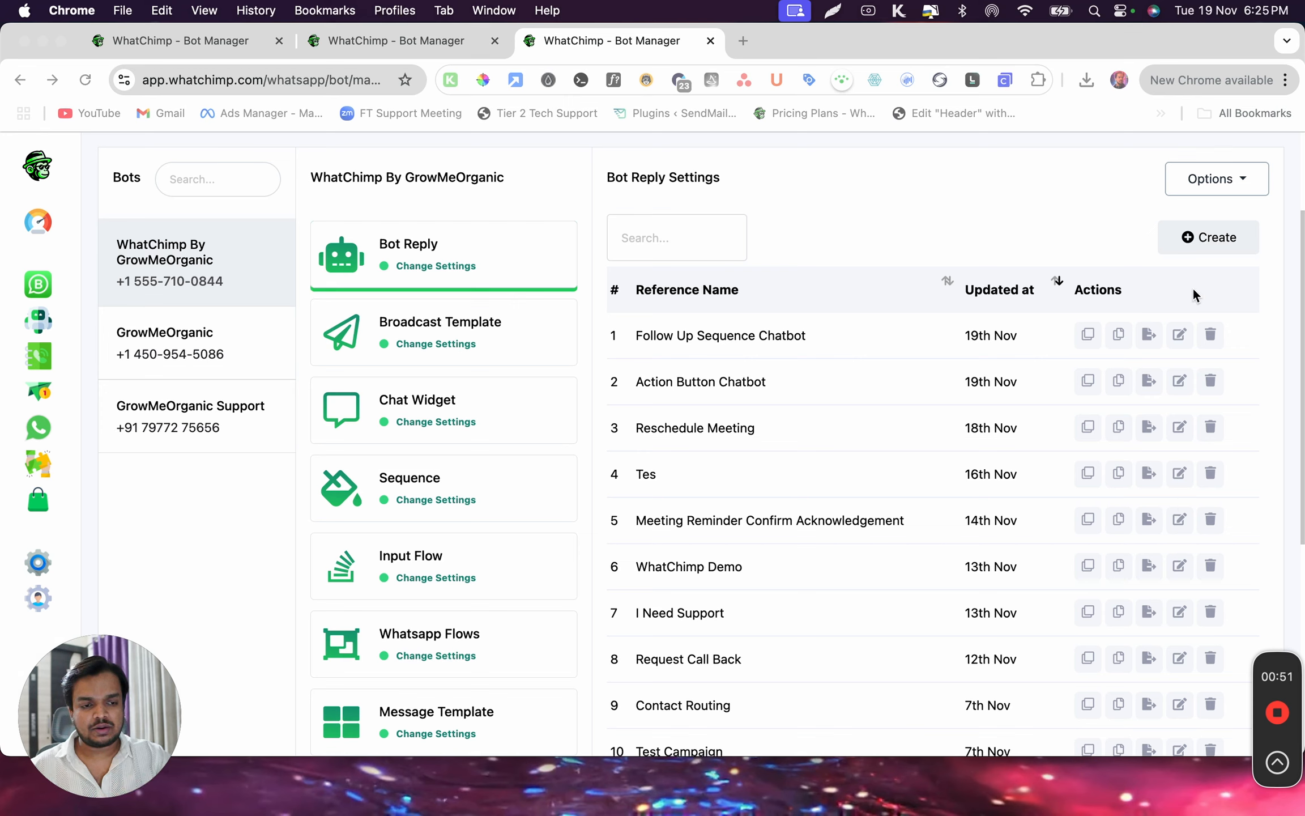
Create a new bot reply and set the Start Bot Flow trigger keyword to "Input Flow"
left_click(1193, 237)
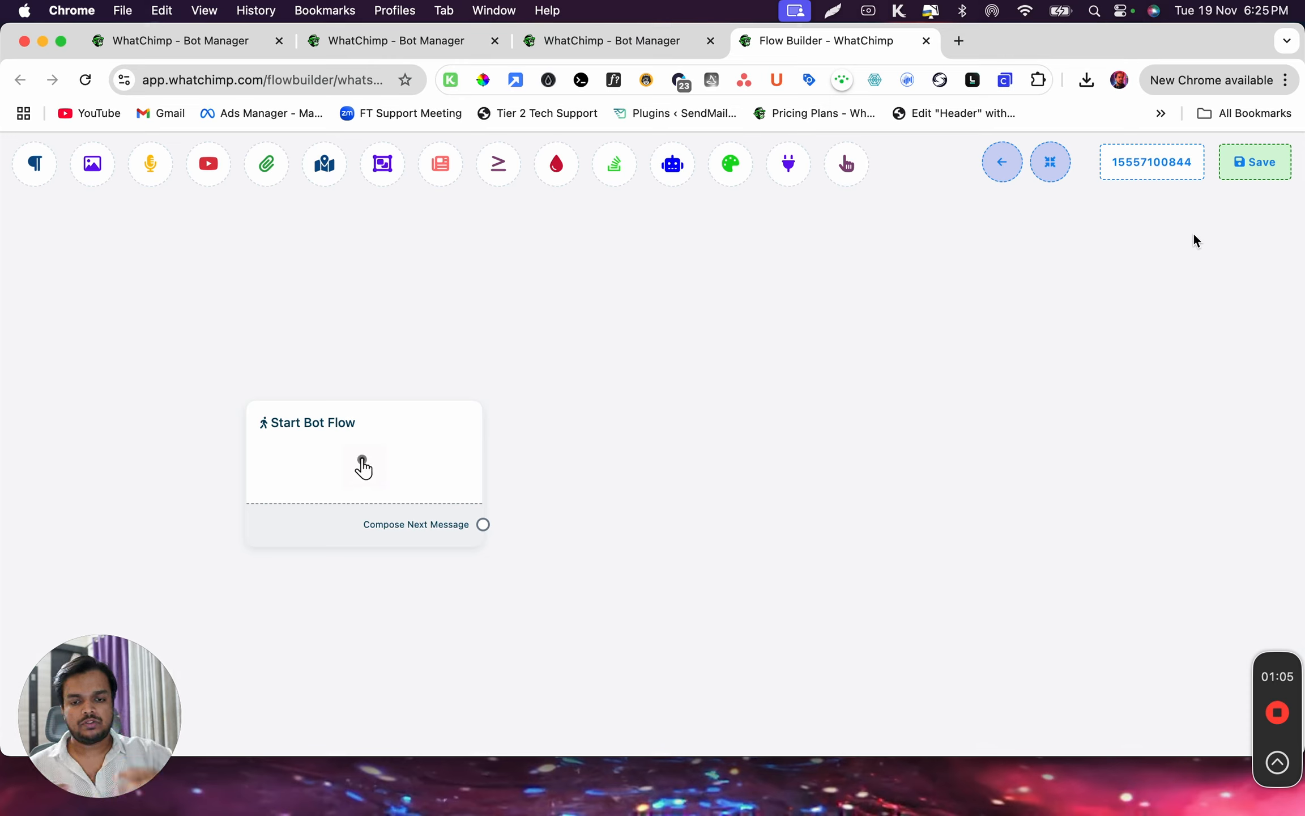
left_click(429, 469)
type("Inpurt")
key("BackSpace")
key("BackSpace")
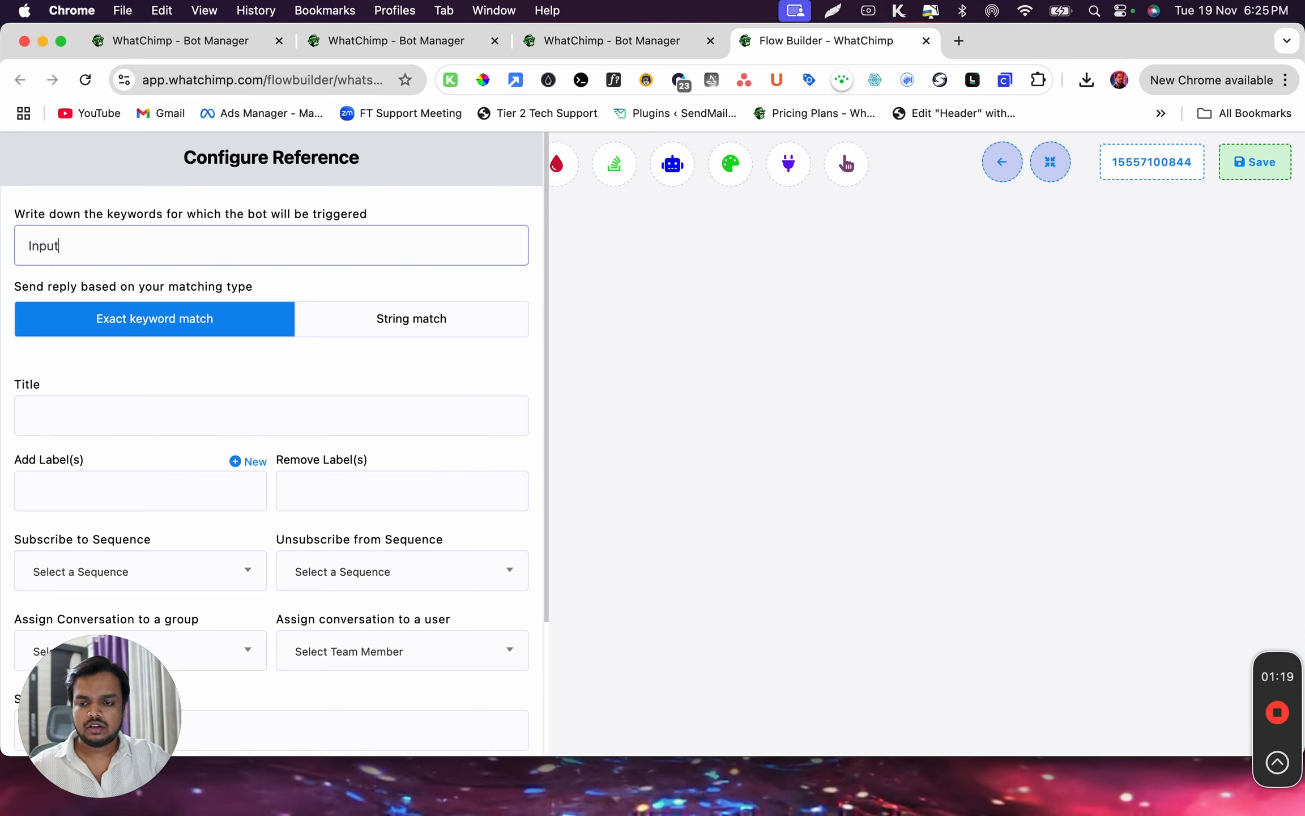
type("t Flow")
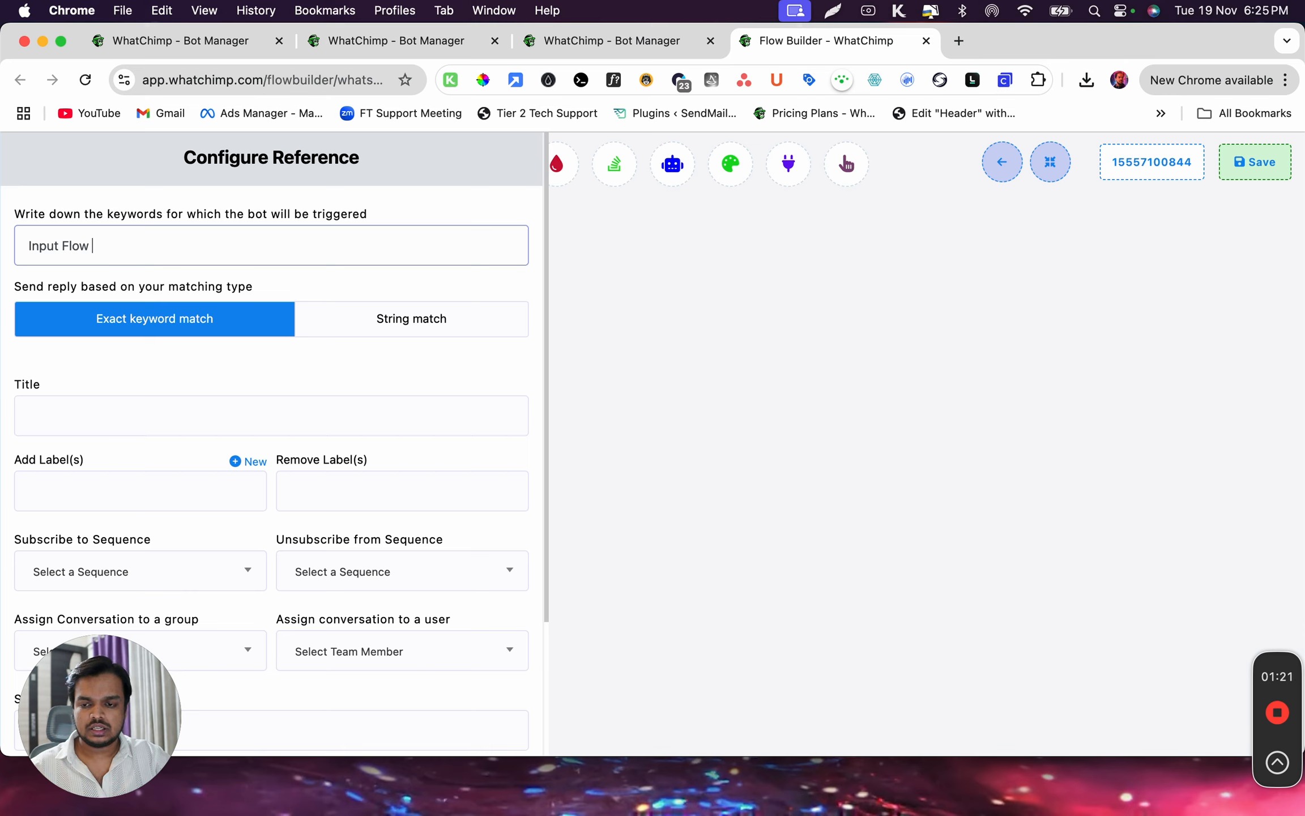
Reuse the keyword text to title the bot flow "Input Flow Chatbot"
key("super+a")
key("super+c")
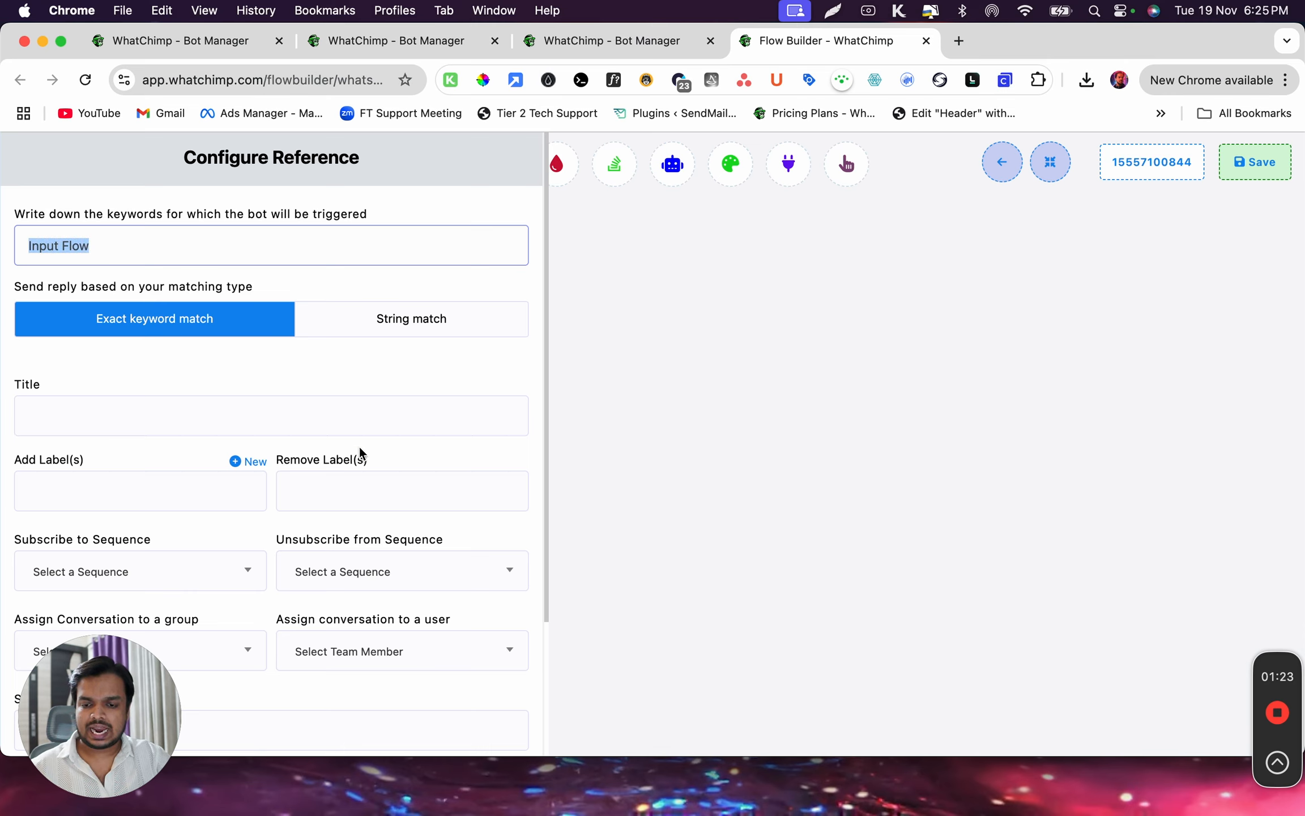
left_click(384, 418)
key("super+v")
type("Chatbot")
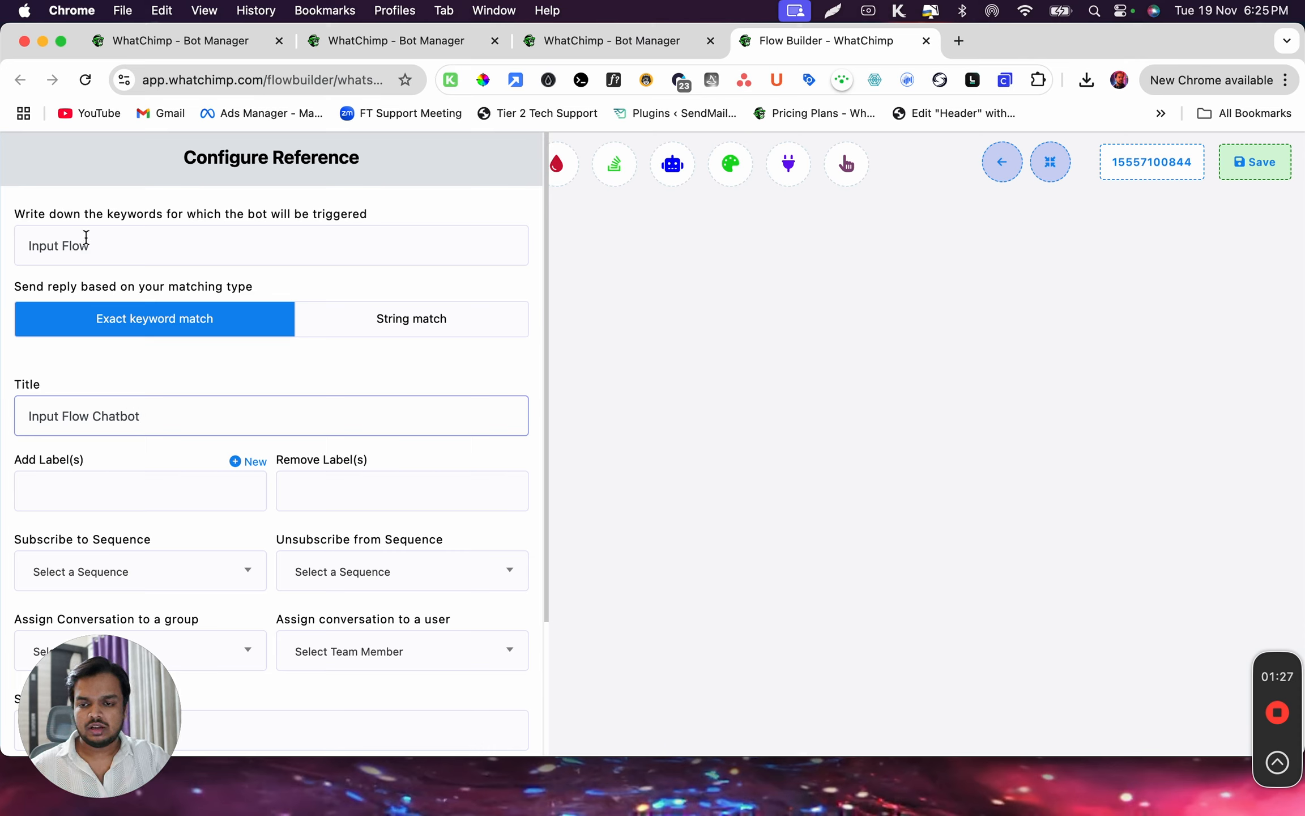
Set the keyword matching type to String match and save the start reference's configuration
double_click(48, 243)
left_click_drag(56, 243, 110, 244)
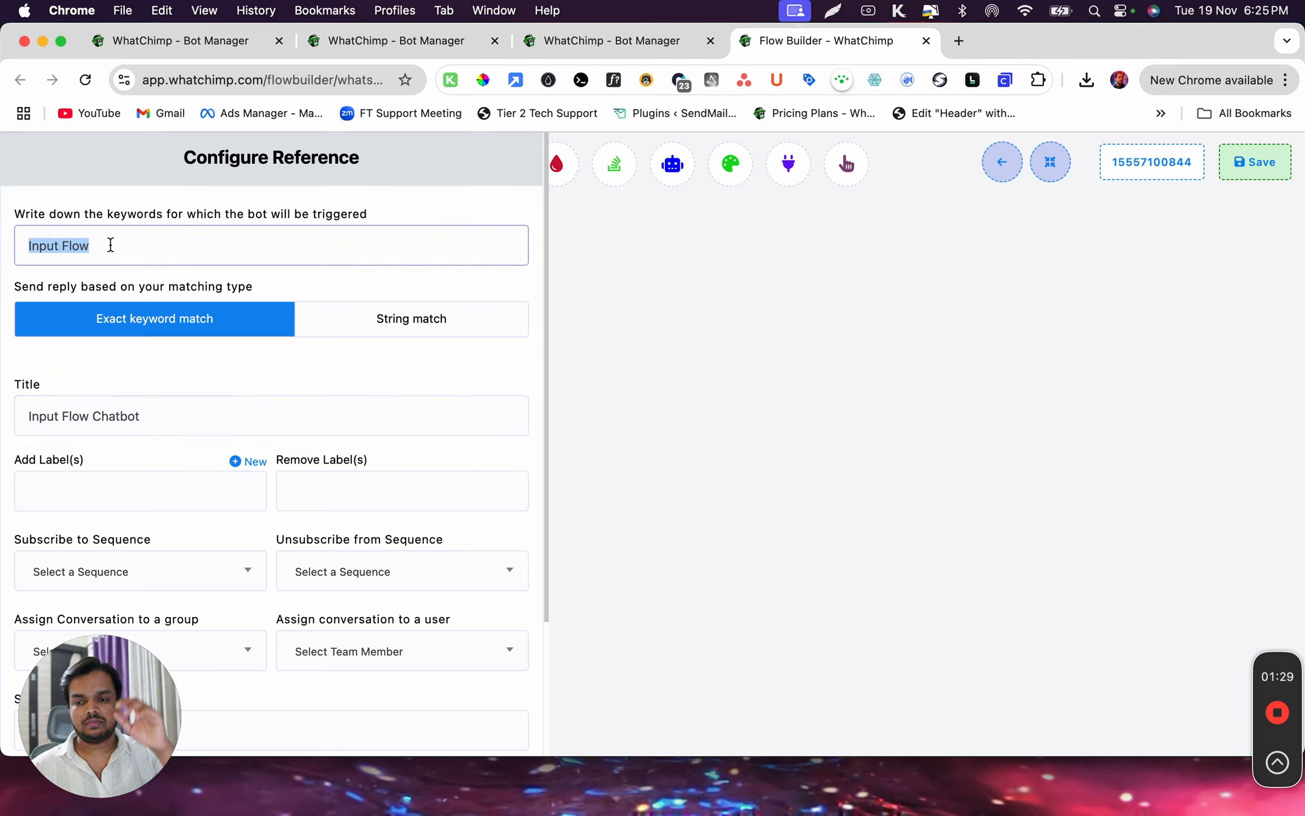
left_click(382, 317)
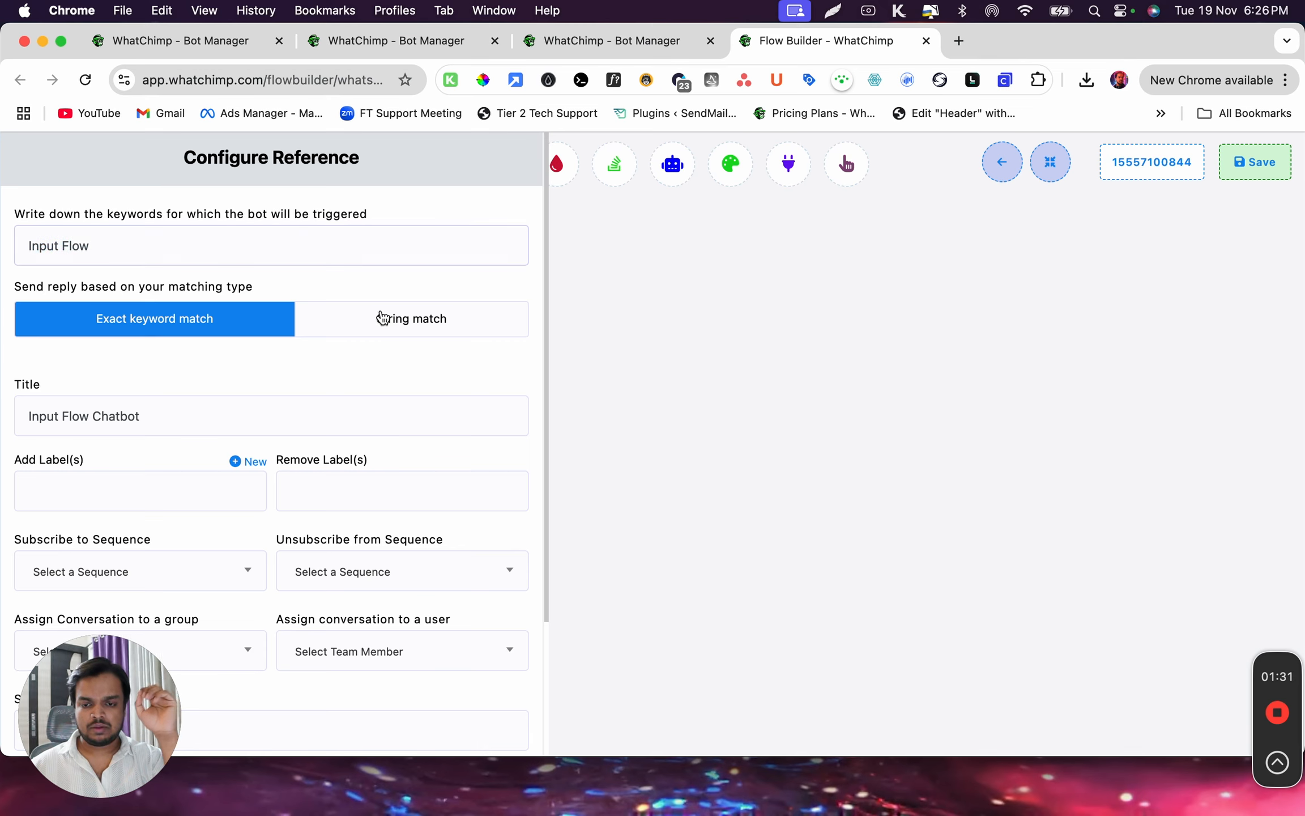
triple_click(67, 245)
left_click(68, 246)
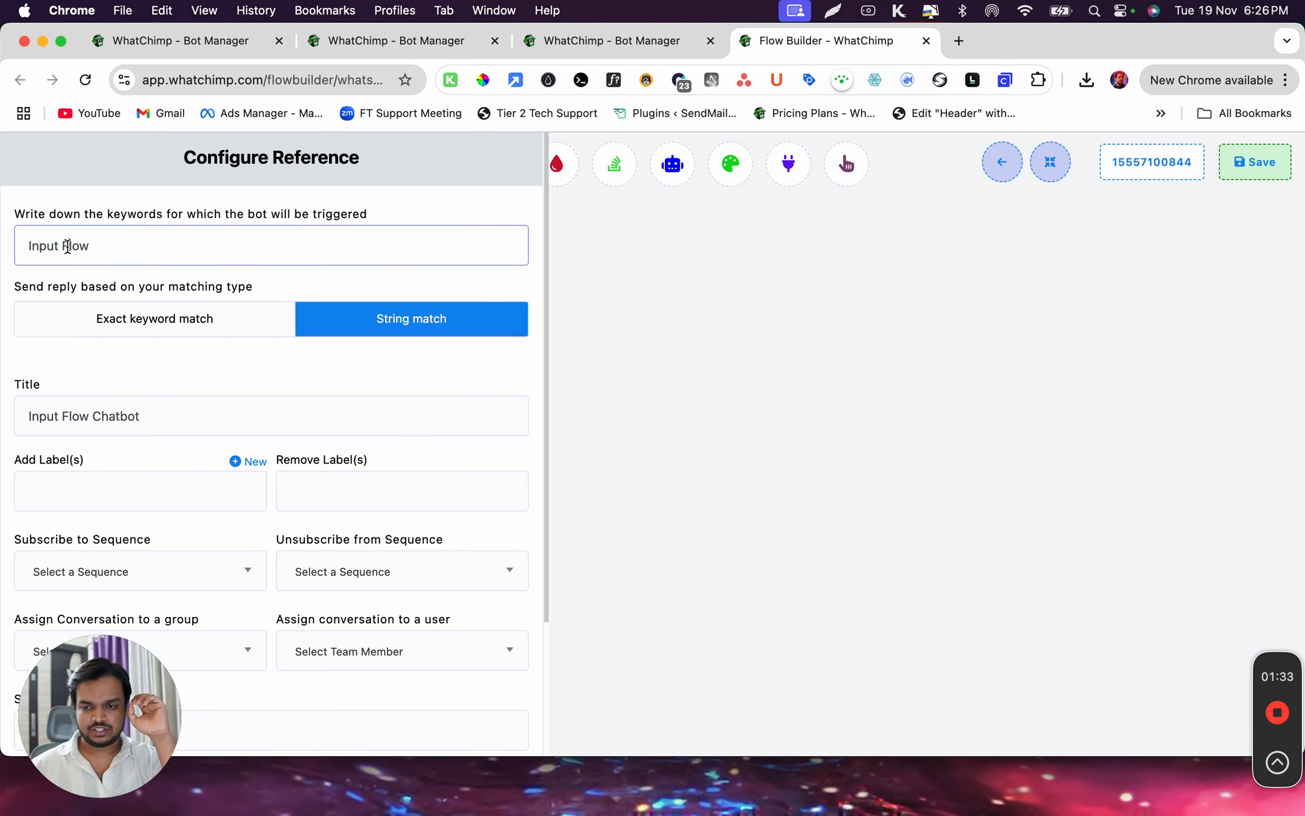
scroll(90, 520, "down", 1)
scroll(90, 520, "down", 3)
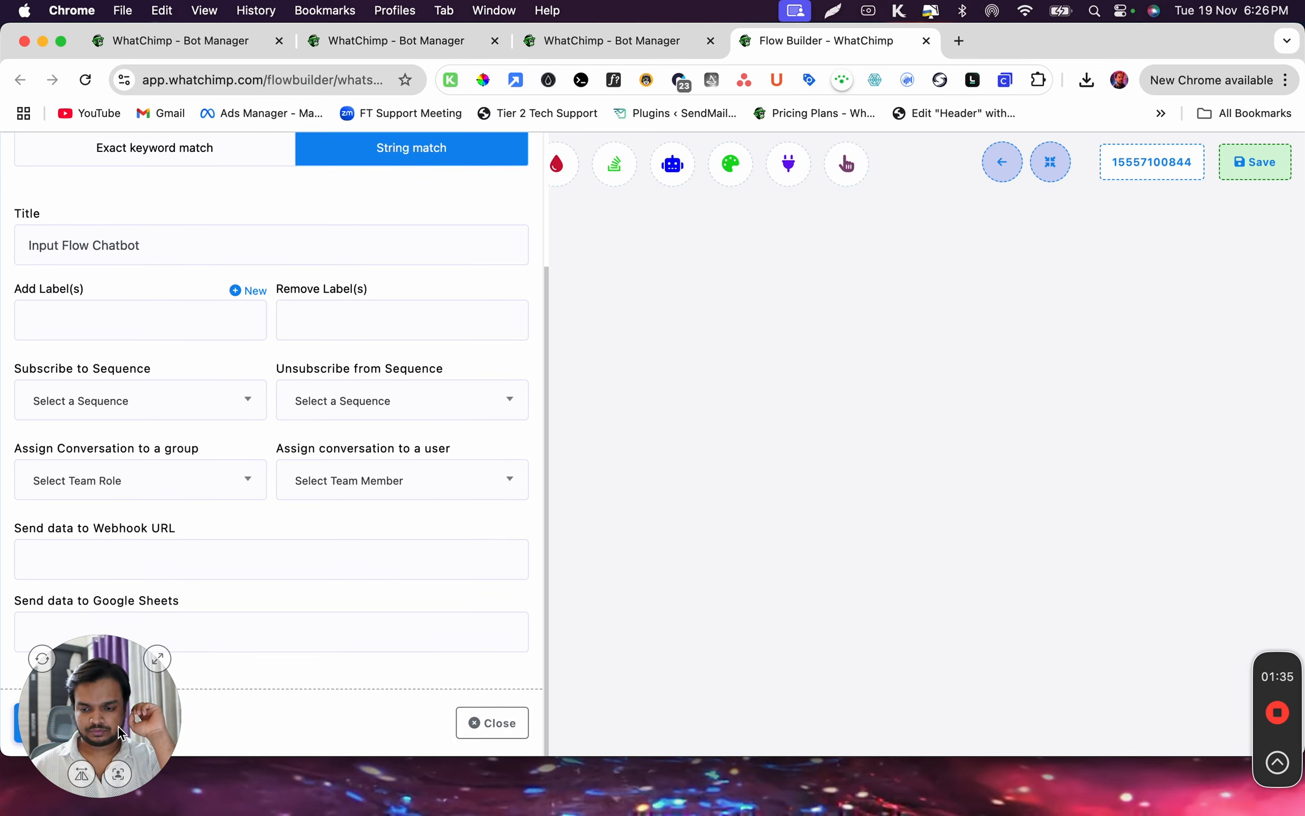
left_click_drag(100, 724, 466, 724)
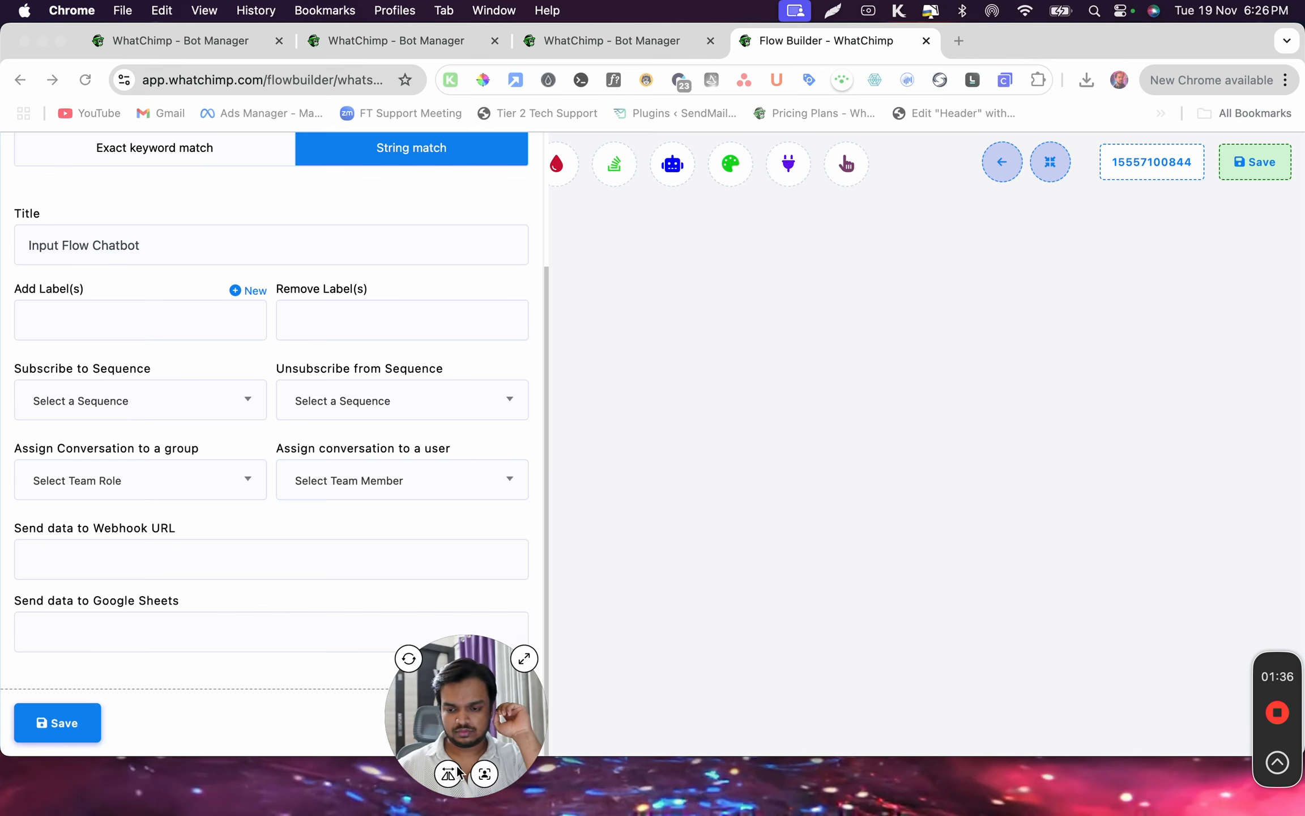
left_click(45, 730)
left_click(46, 730)
left_click_drag(462, 730, 97, 734)
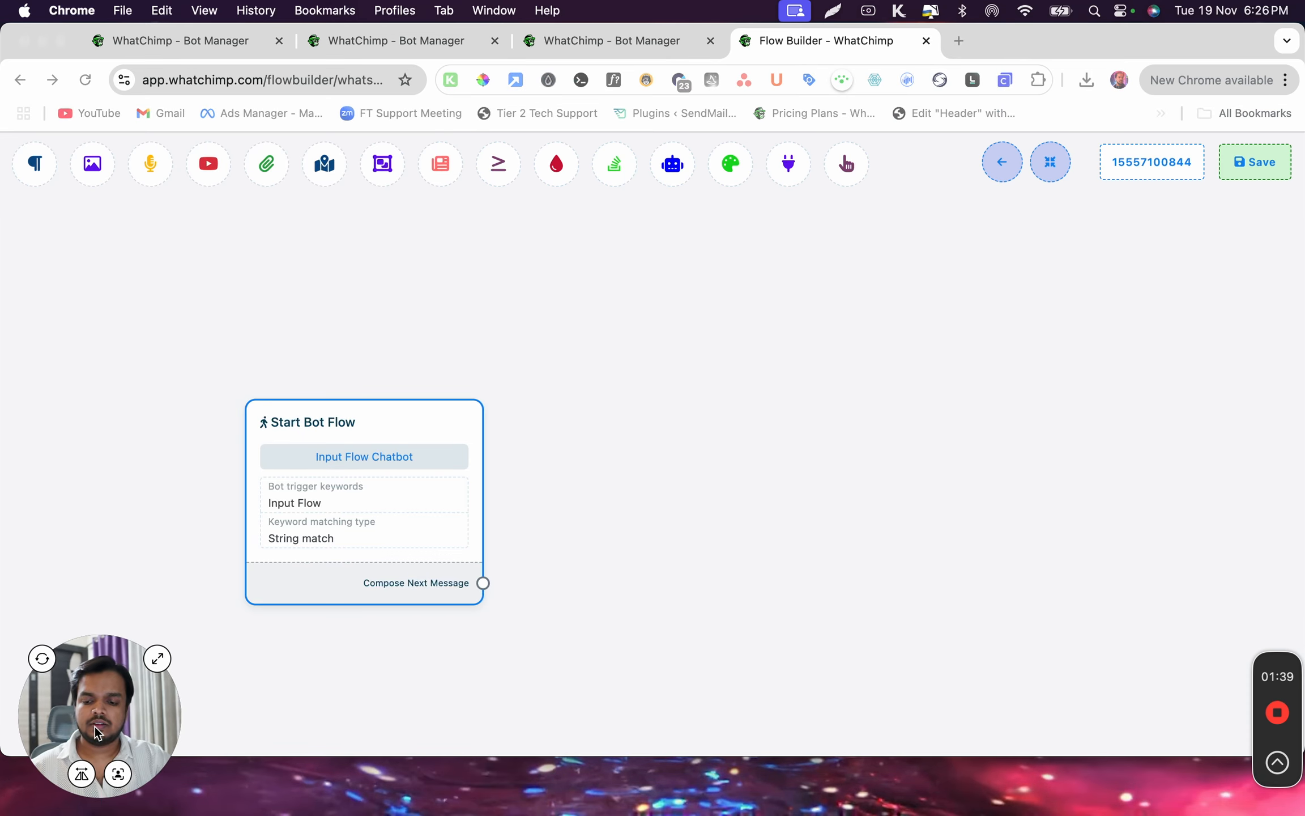
Connect a new Text message block to the Start Bot Flow block and open its configuration
left_click(480, 587)
left_click_drag(483, 583, 584, 235)
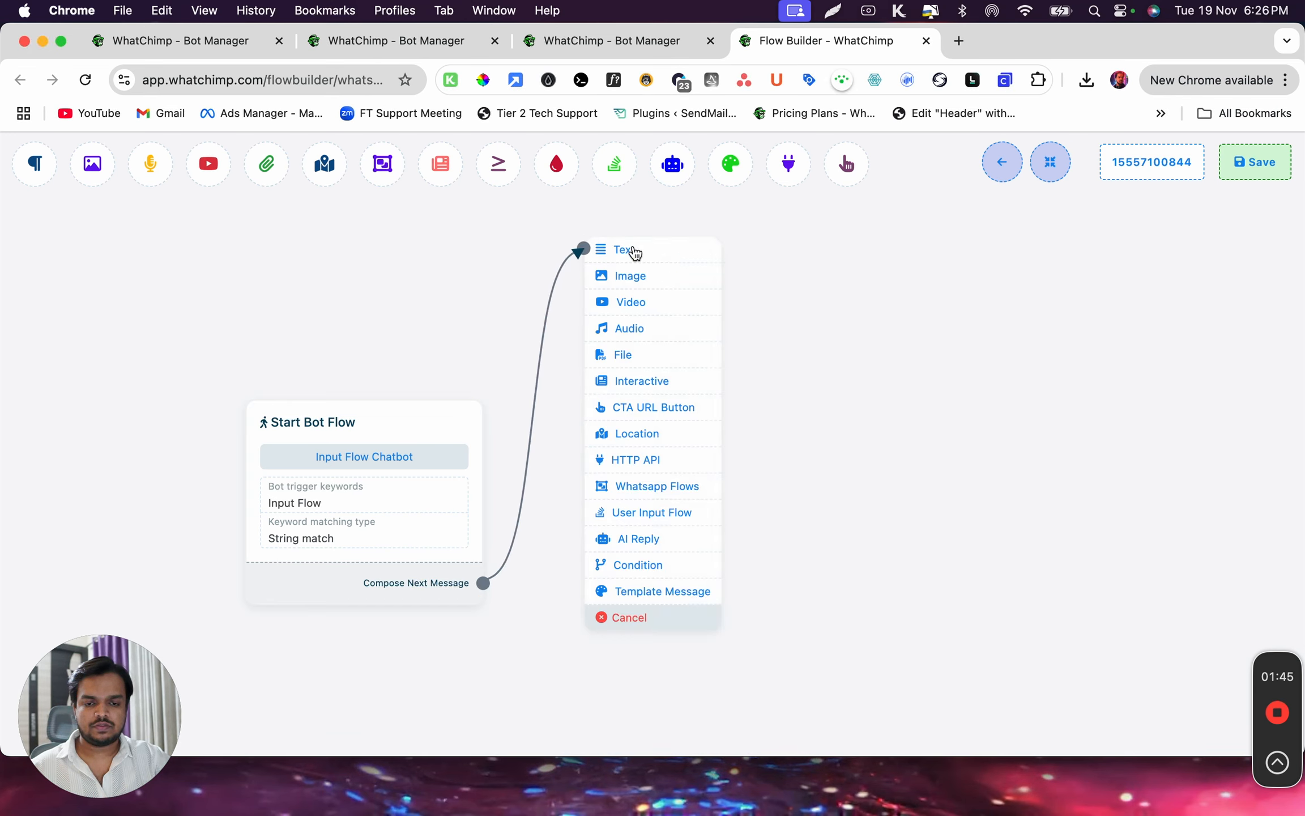
left_click(629, 252)
left_click(669, 282)
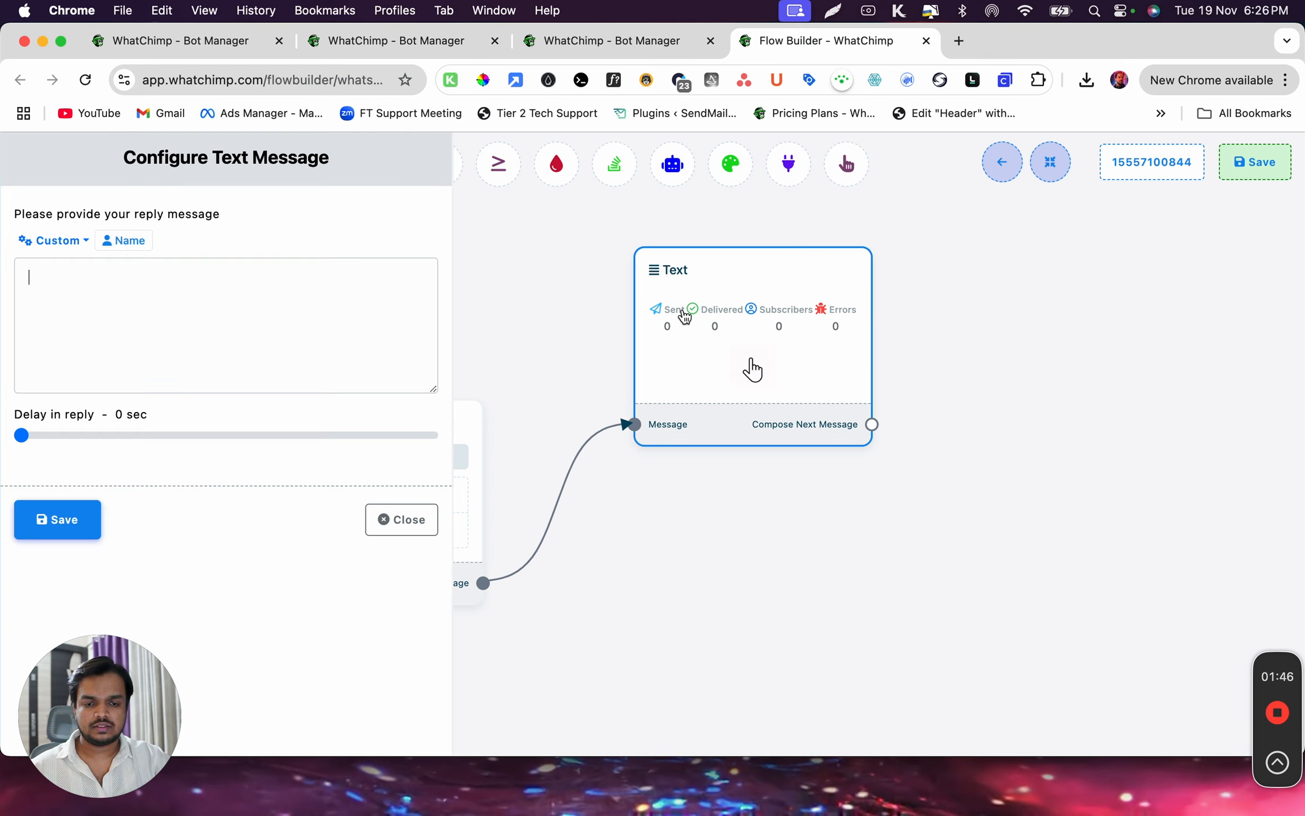
Begin the reply message with "Hey" followed by the #LEAD_USER_FIRST_NAME# variable
left_click(118, 348)
type("Hey,")
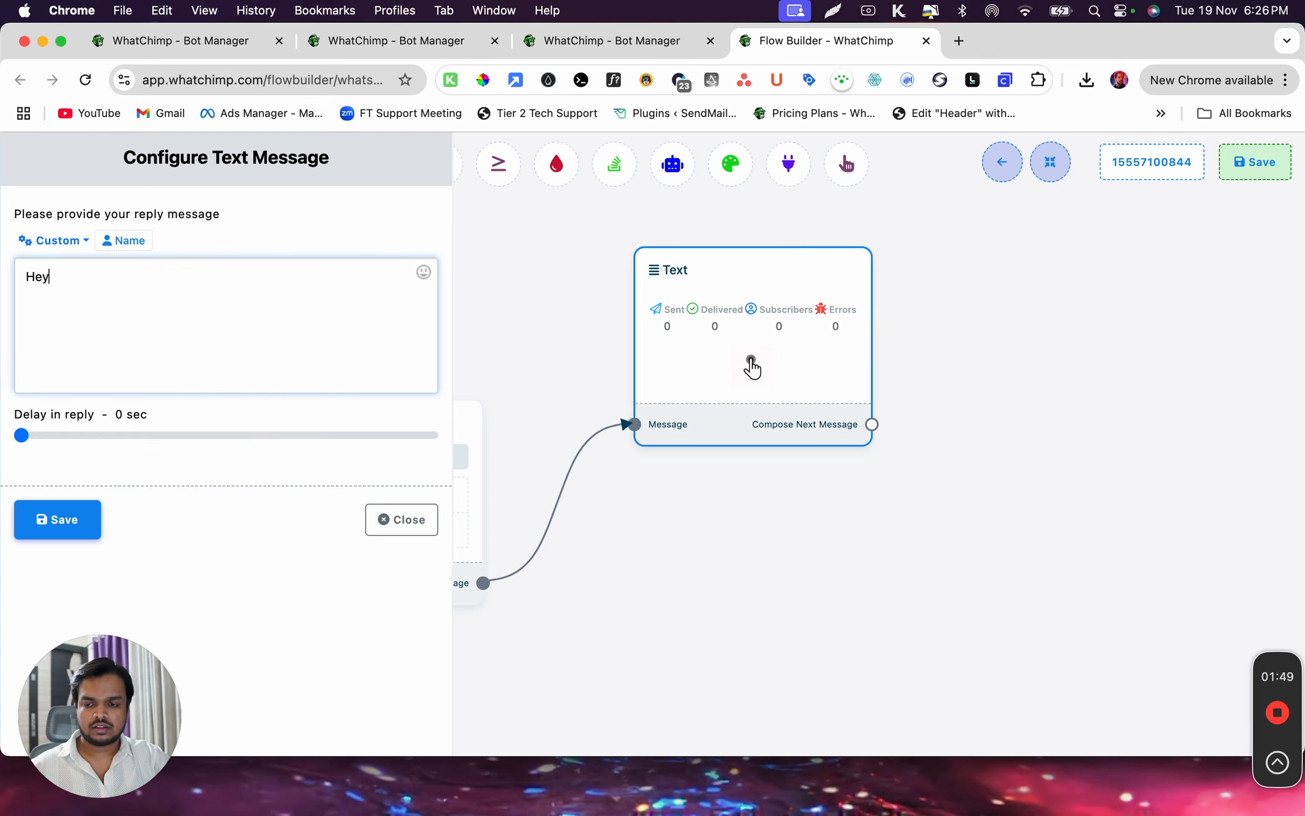
key("Return")
key("Return")
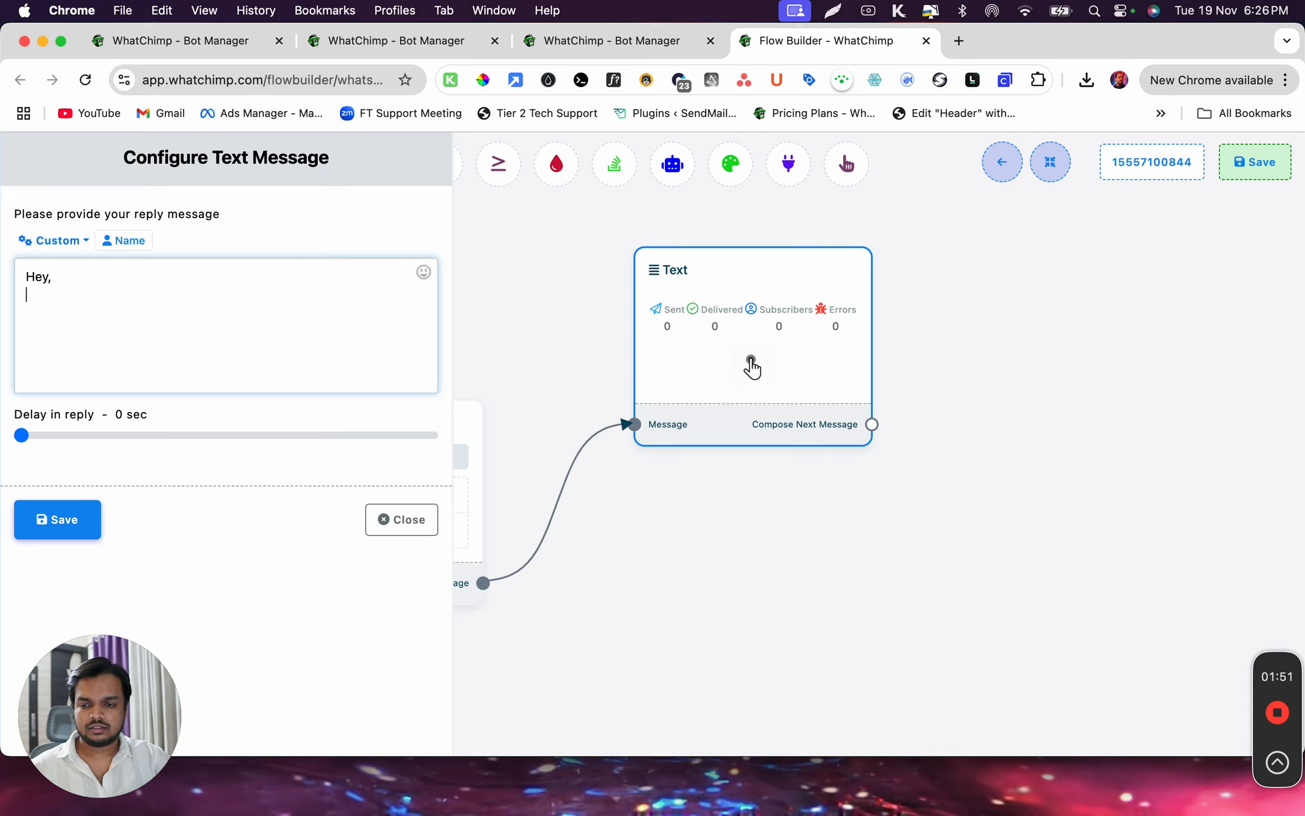
key("BackSpace")
key("BackSpace")
key("BackSpace")
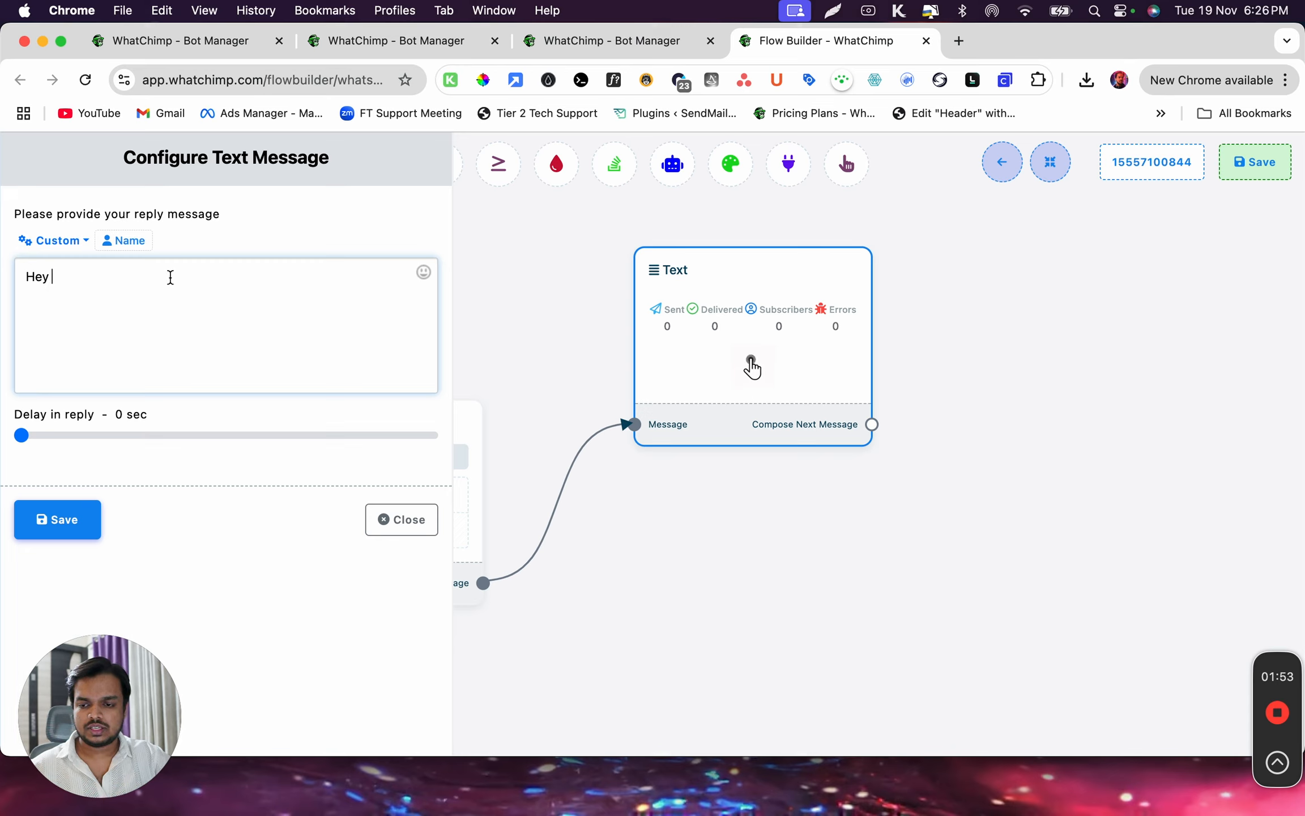
left_click(124, 242)
left_click(260, 291)
Add "We need couple of information from your end." below the greeting, separated by a blank line, and save the text message
key("Return")
key("Return")
type("We need c")
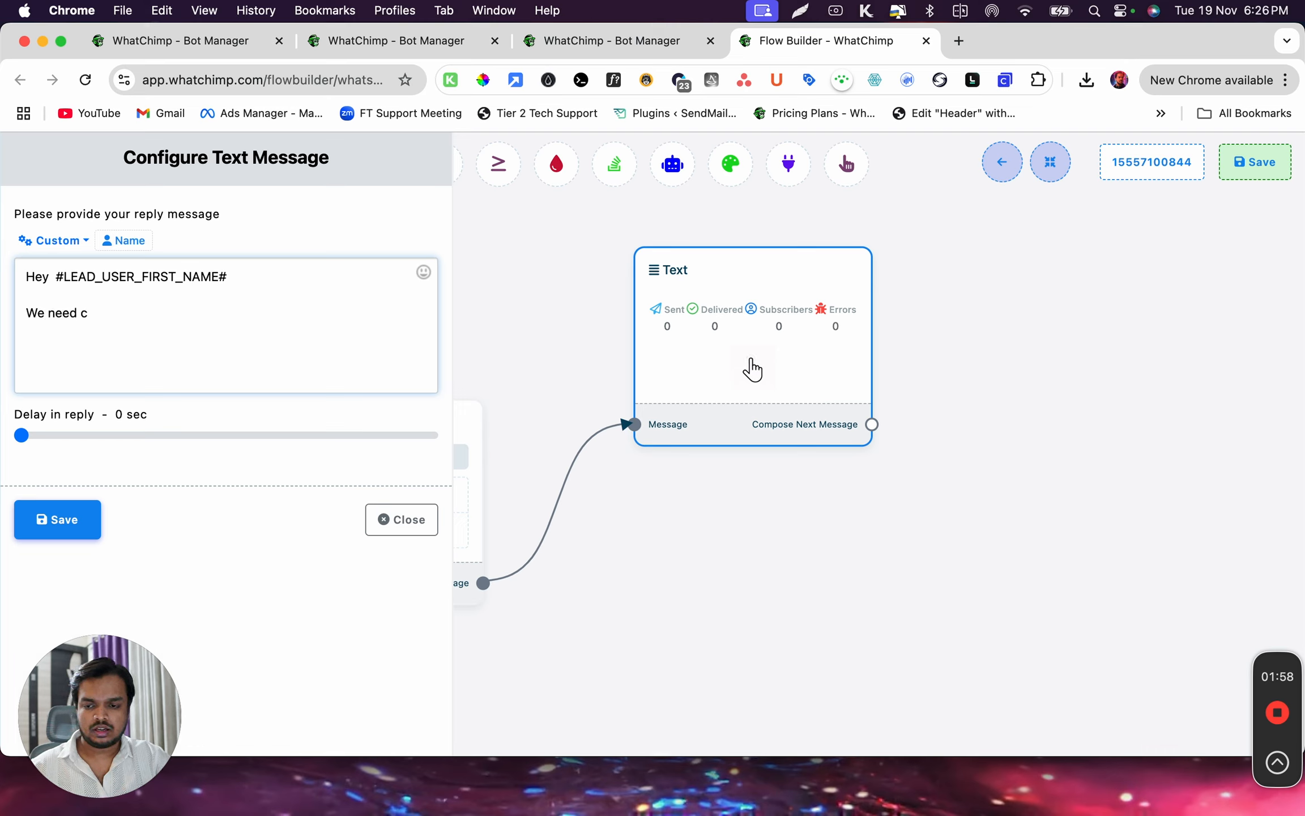
key("BackSpace")
type("couple o")
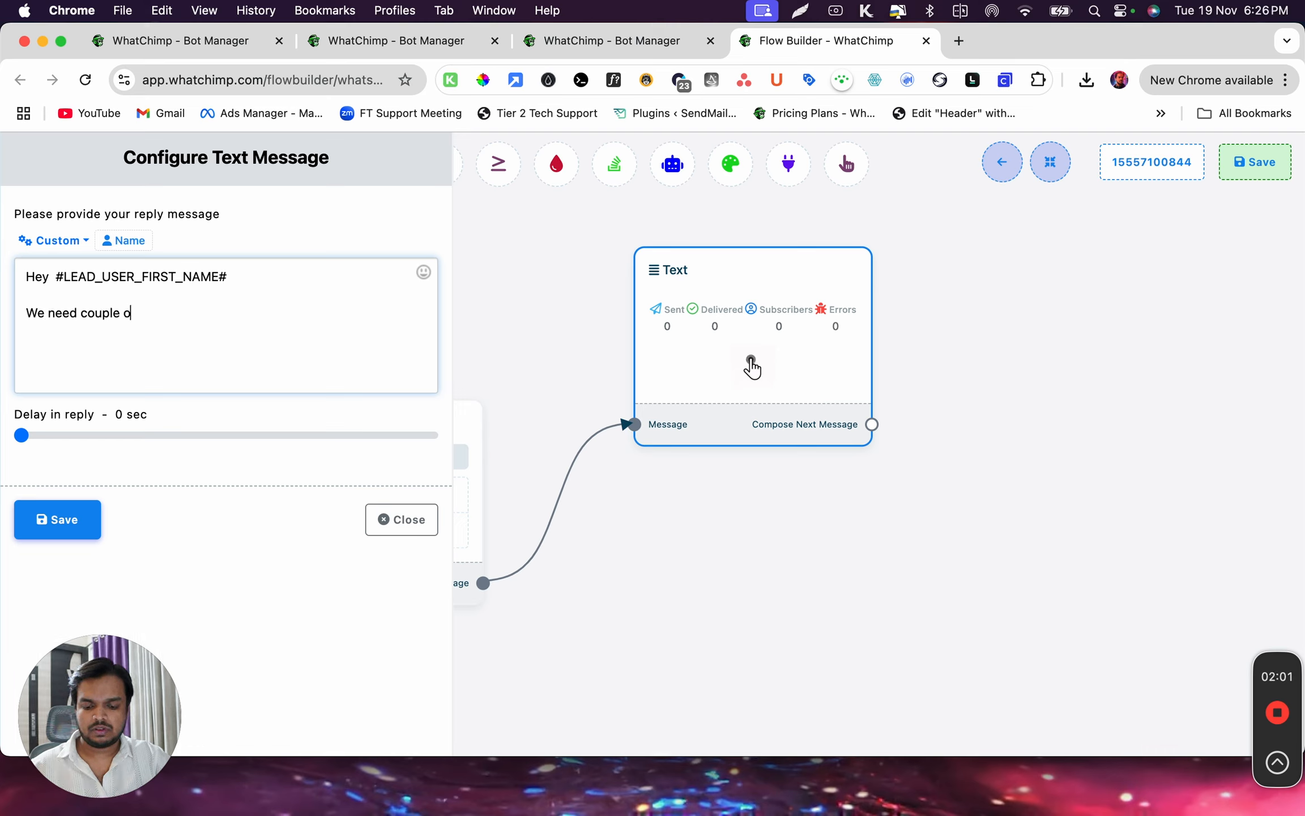
type("f informa")
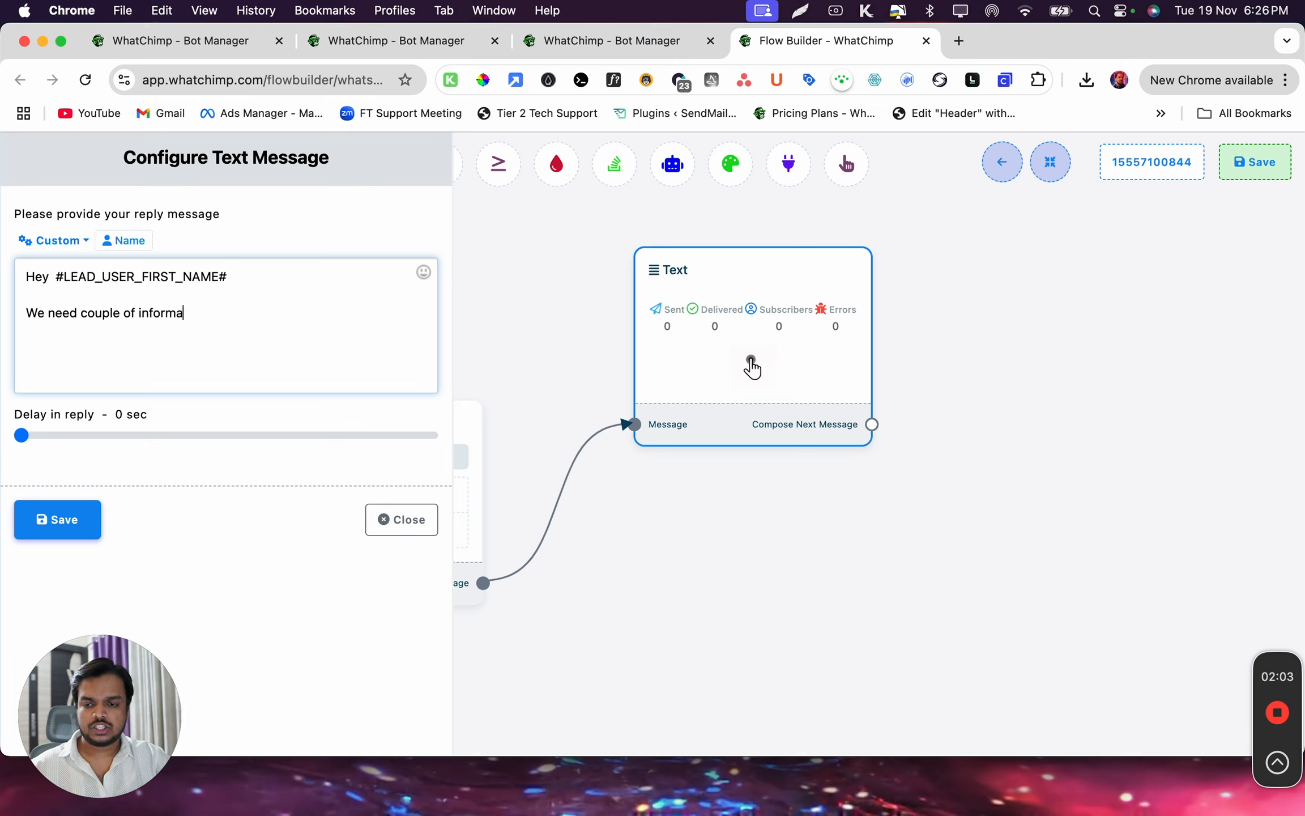
type("tion from your end")
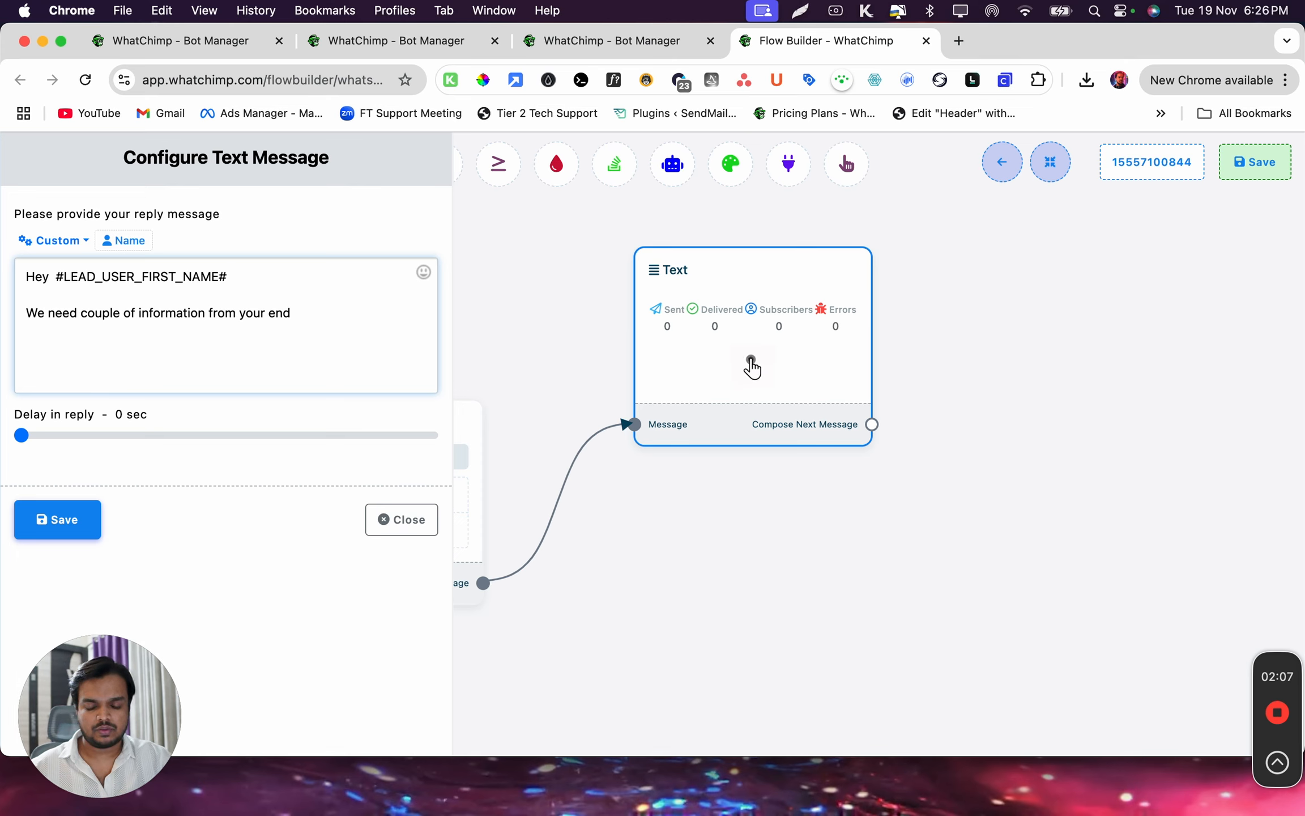
type(".")
left_click(52, 527)
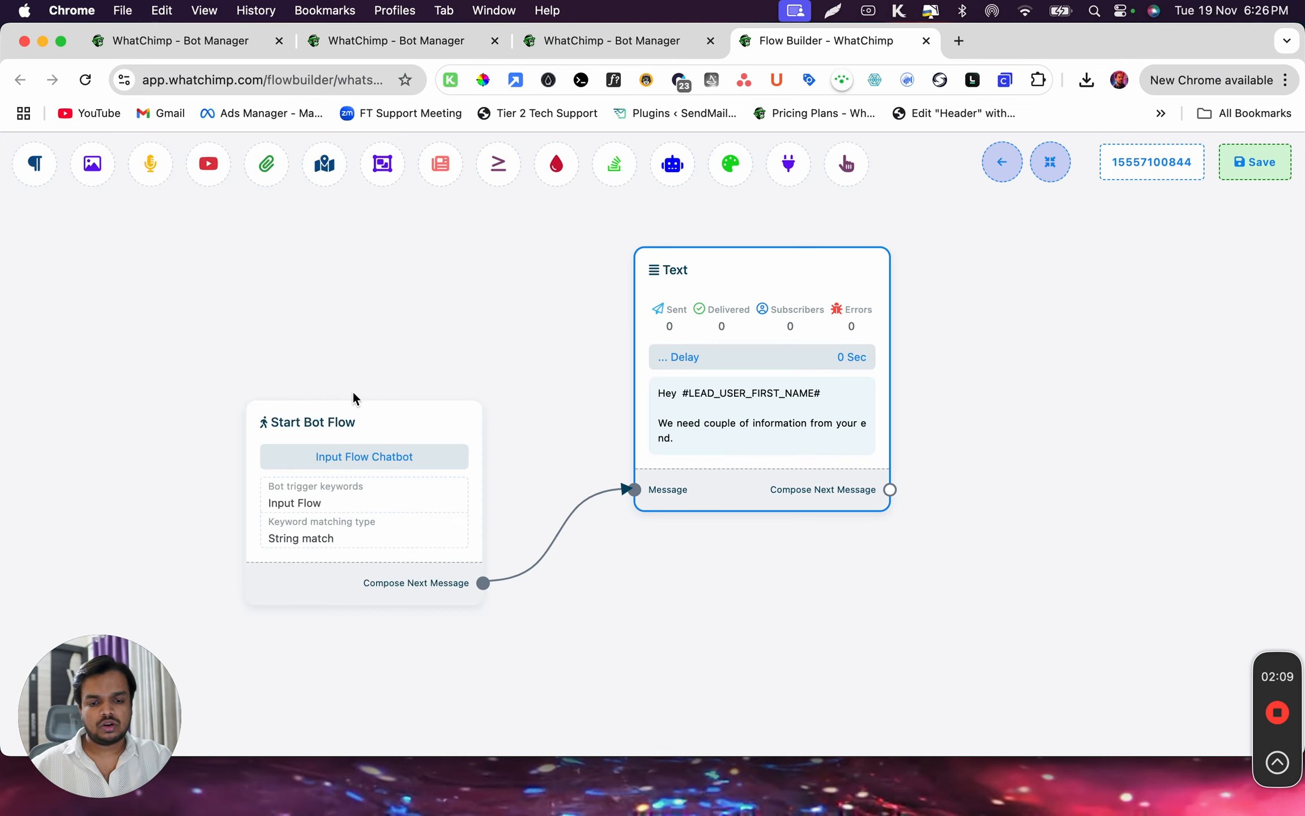
Connect a User Input Flow block as the next message after the Text block
left_click_drag(612, 299, 336, 365)
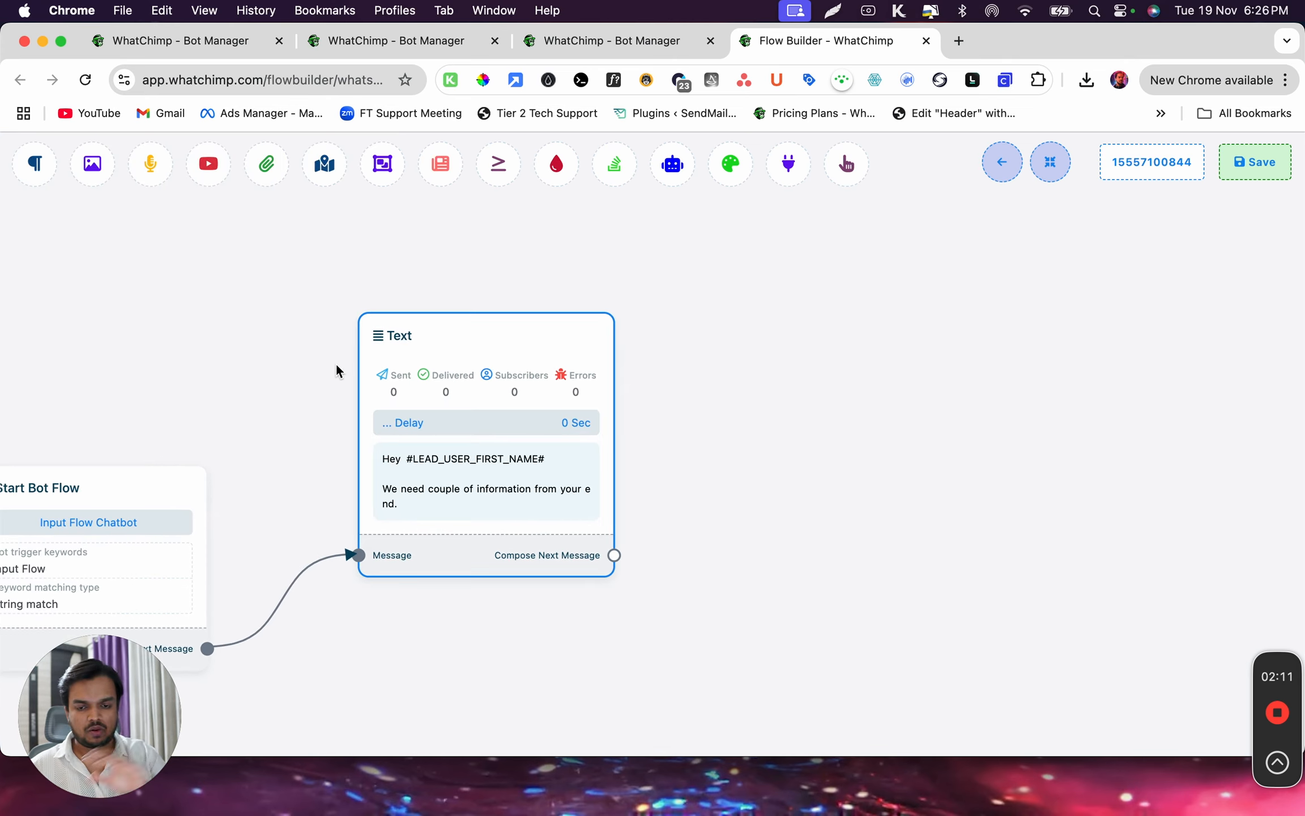
left_click_drag(614, 555, 699, 294)
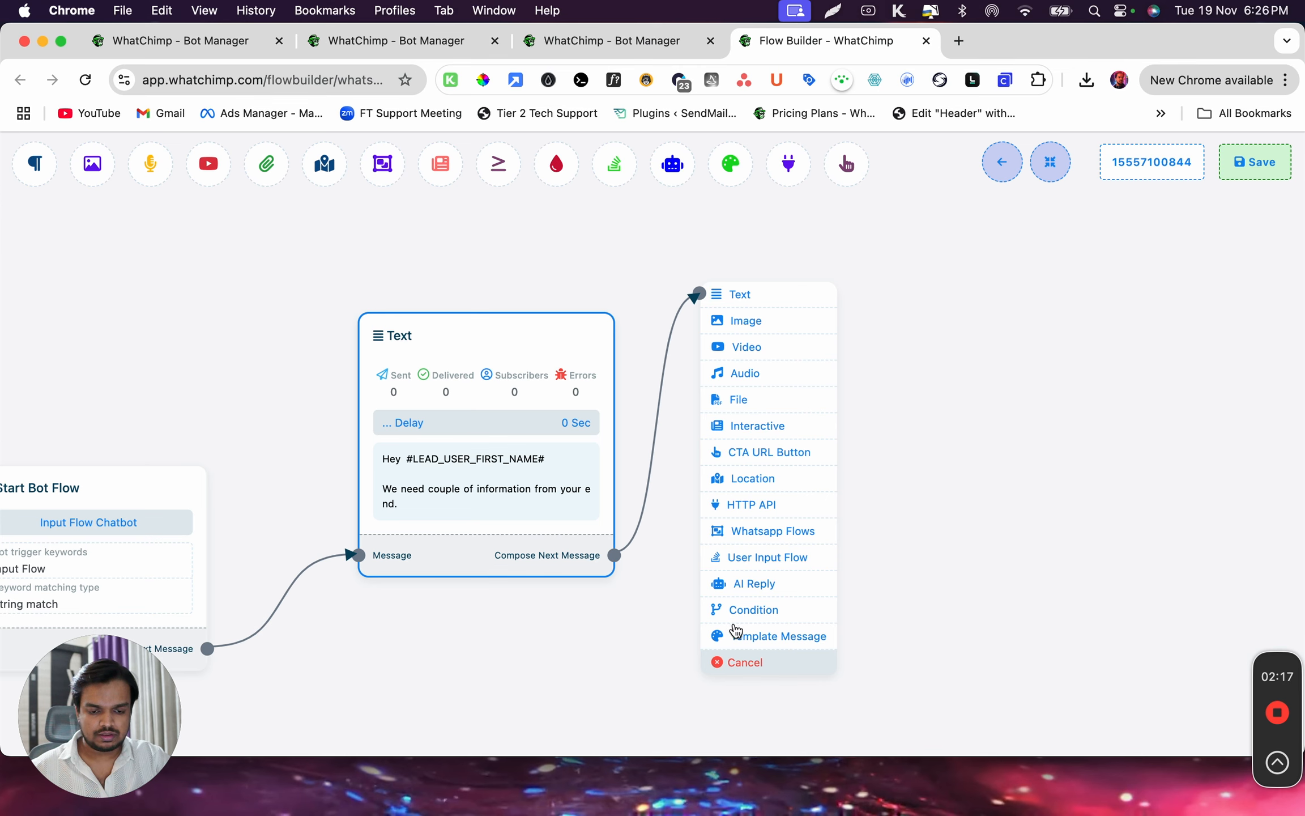
left_click(759, 557)
left_click_drag(874, 678, 819, 329)
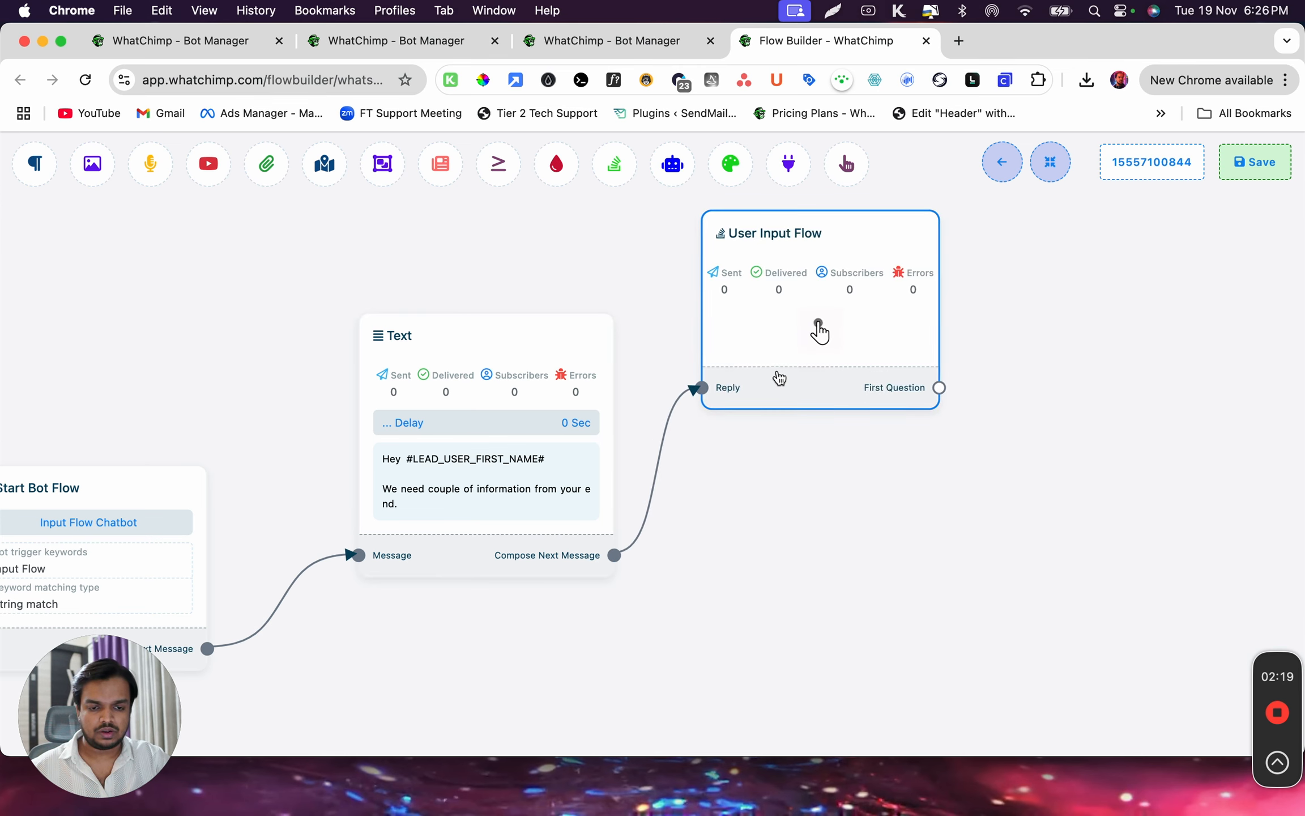
Configure the User Input Flow block with a new input flow whose campaign name is "User Input Flow Demo"
left_click(821, 332)
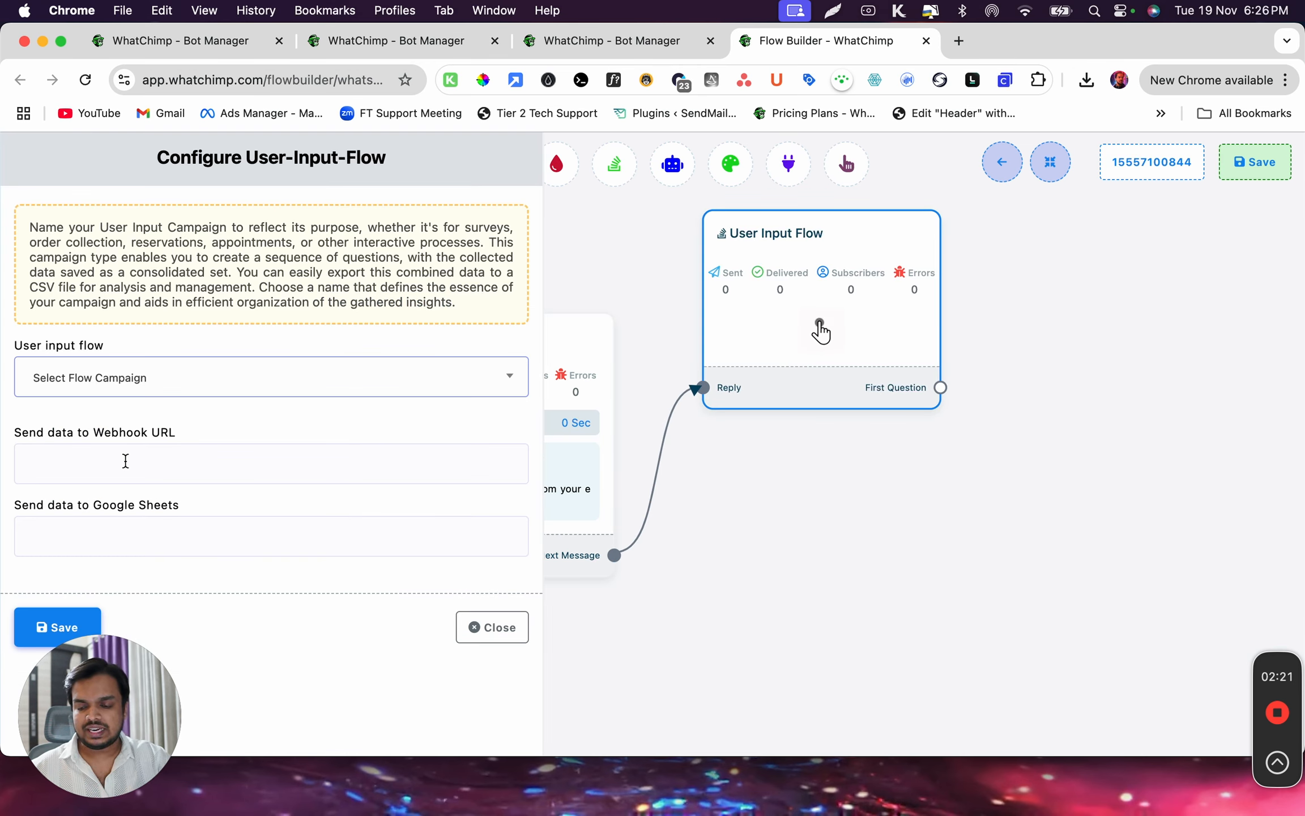
left_click(134, 394)
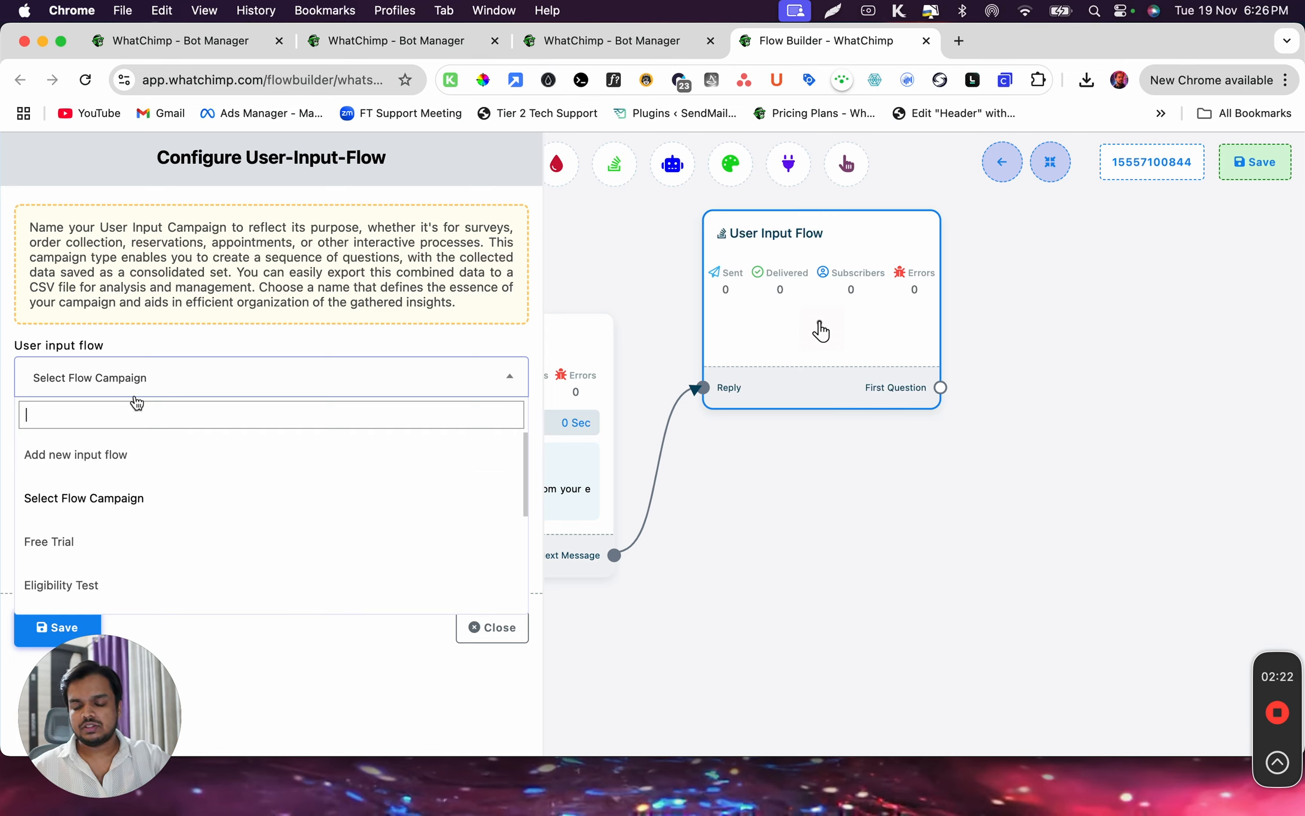
left_click(96, 456)
left_click(119, 476)
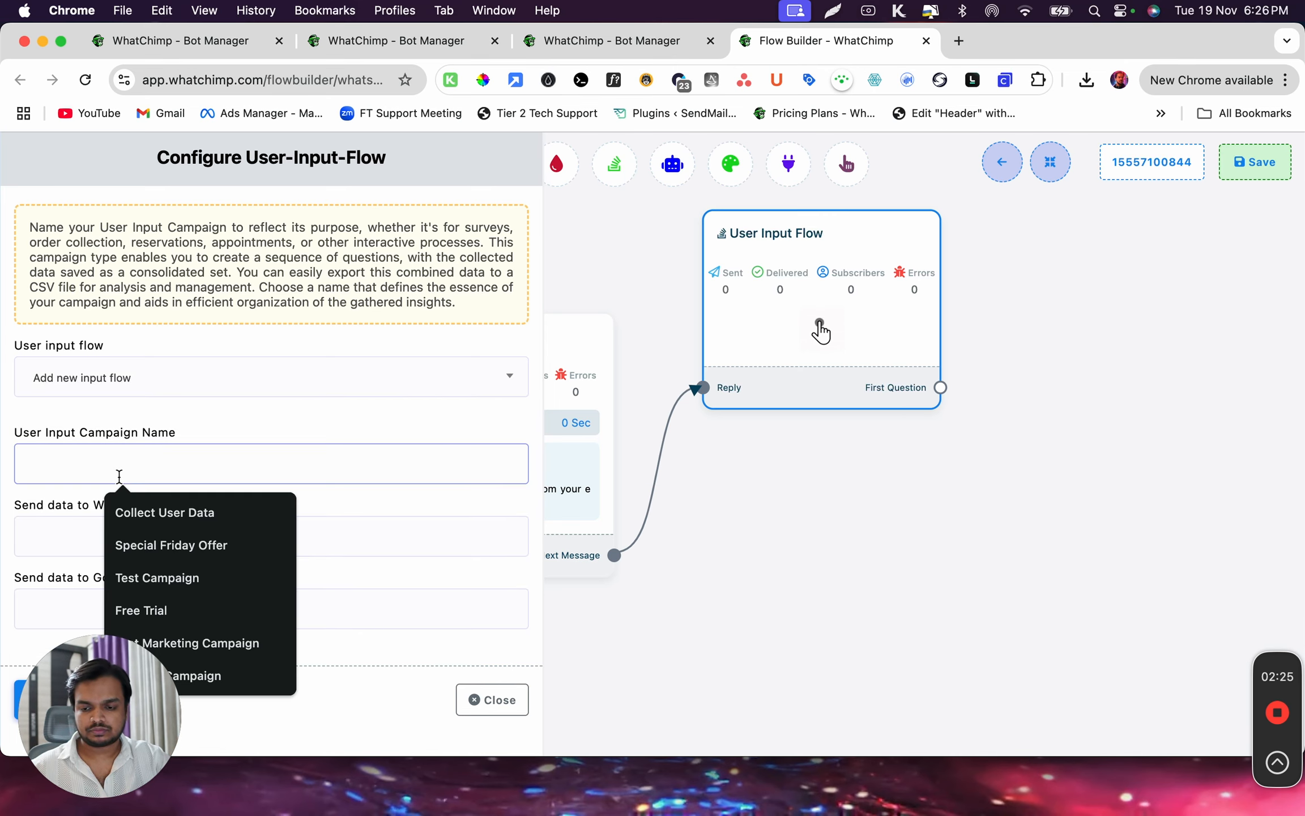
type("S")
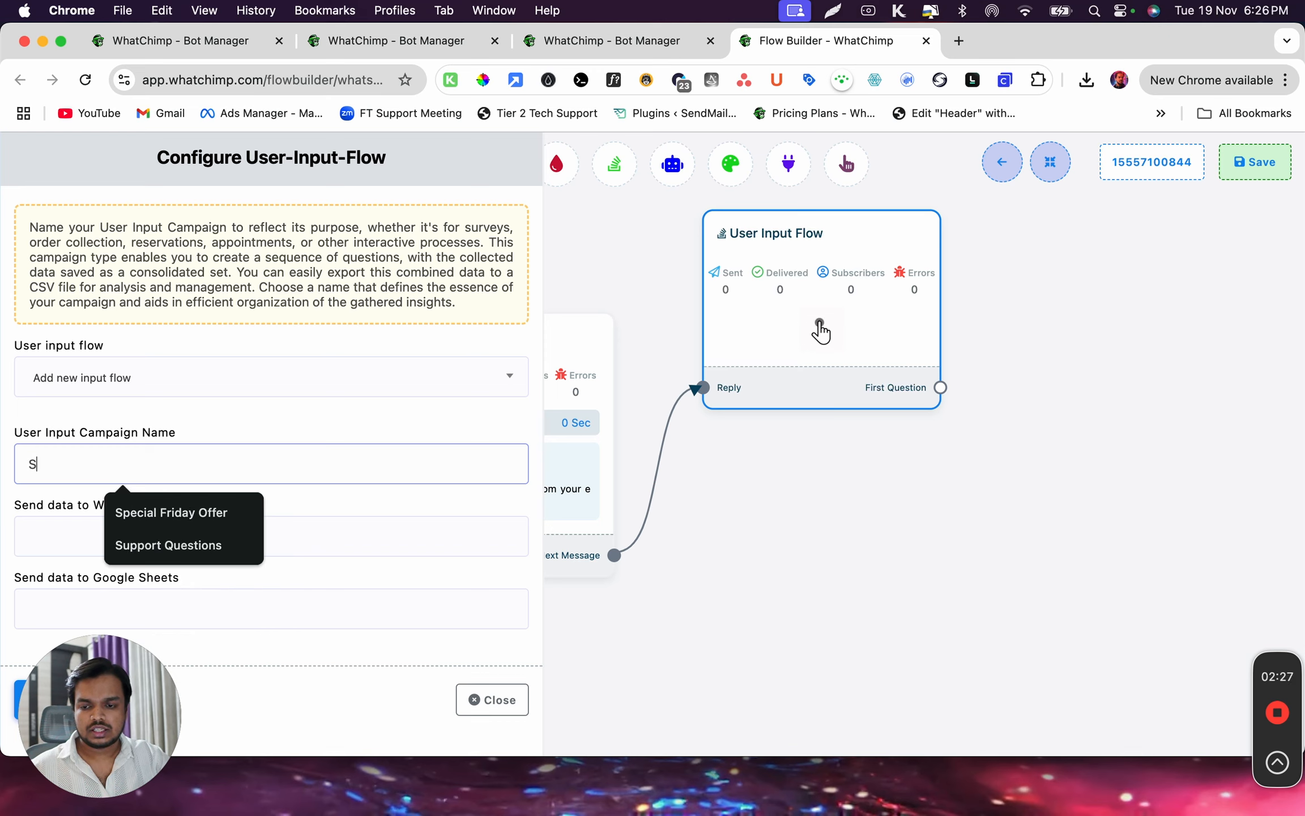
type("equen")
key("BackSpace")
key("BackSpace")
key("BackSpace")
key("BackSpace")
key("BackSpace")
key("BackSpace")
type("User")
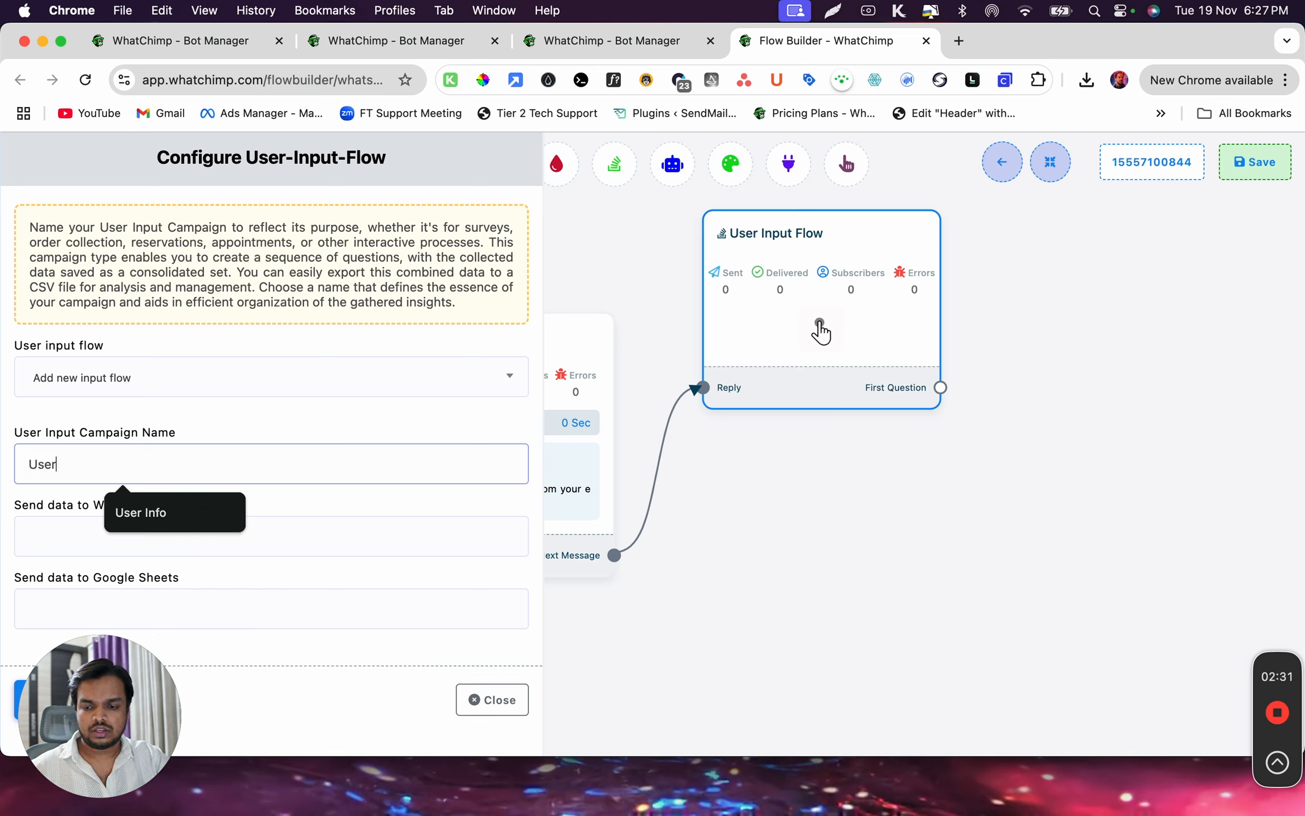
type(" Input ")
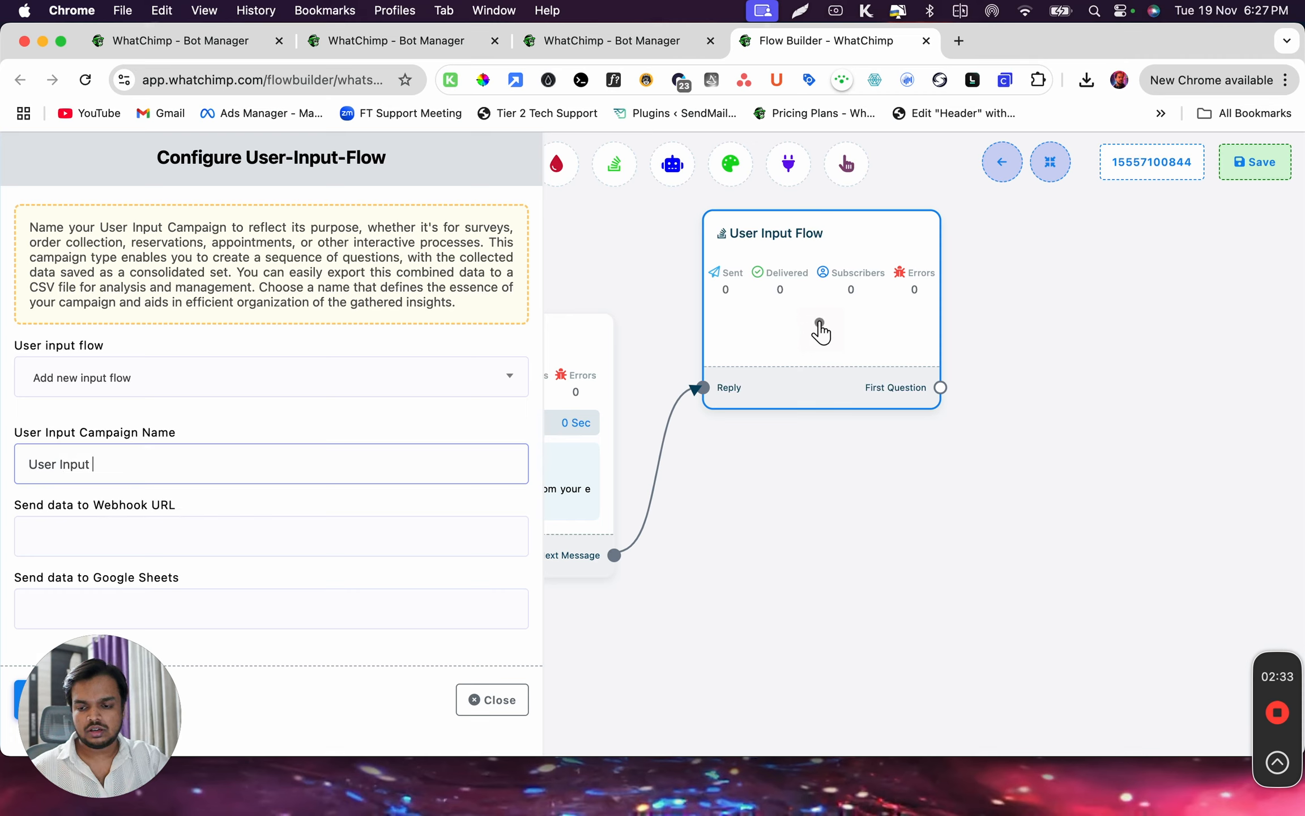
type("Flow Demo")
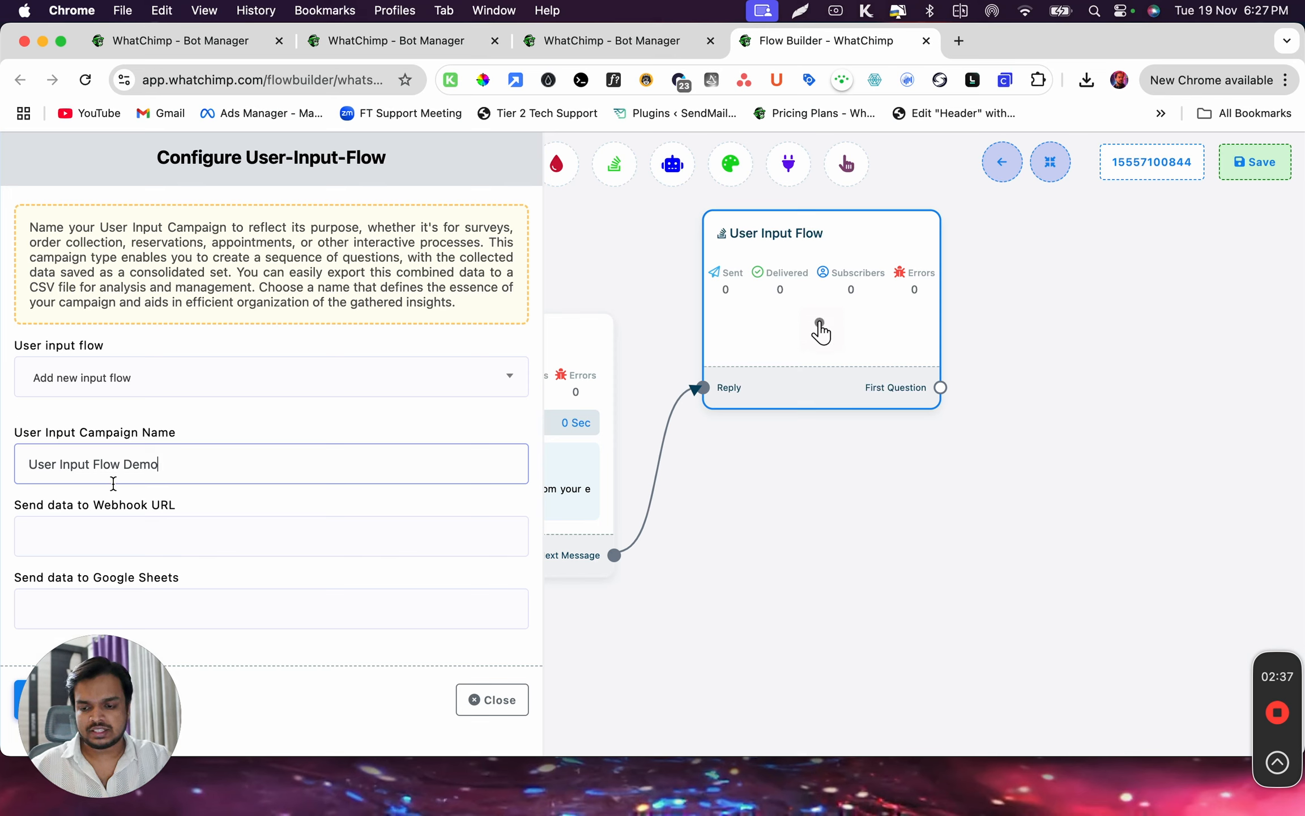
Review the webhook URL and Google Sheets destinations offered for the input flow's collected data
left_click_drag(102, 673, 363, 674)
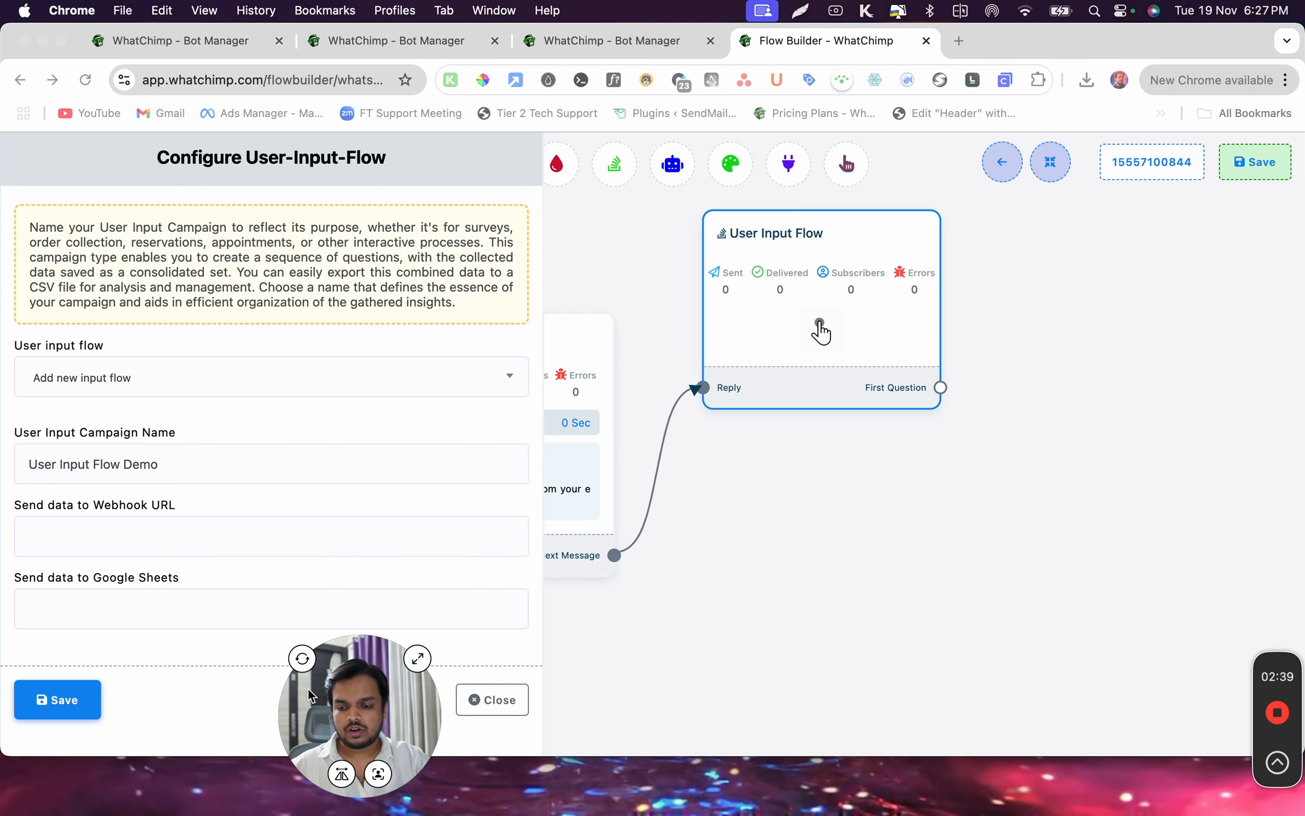
left_click(118, 541)
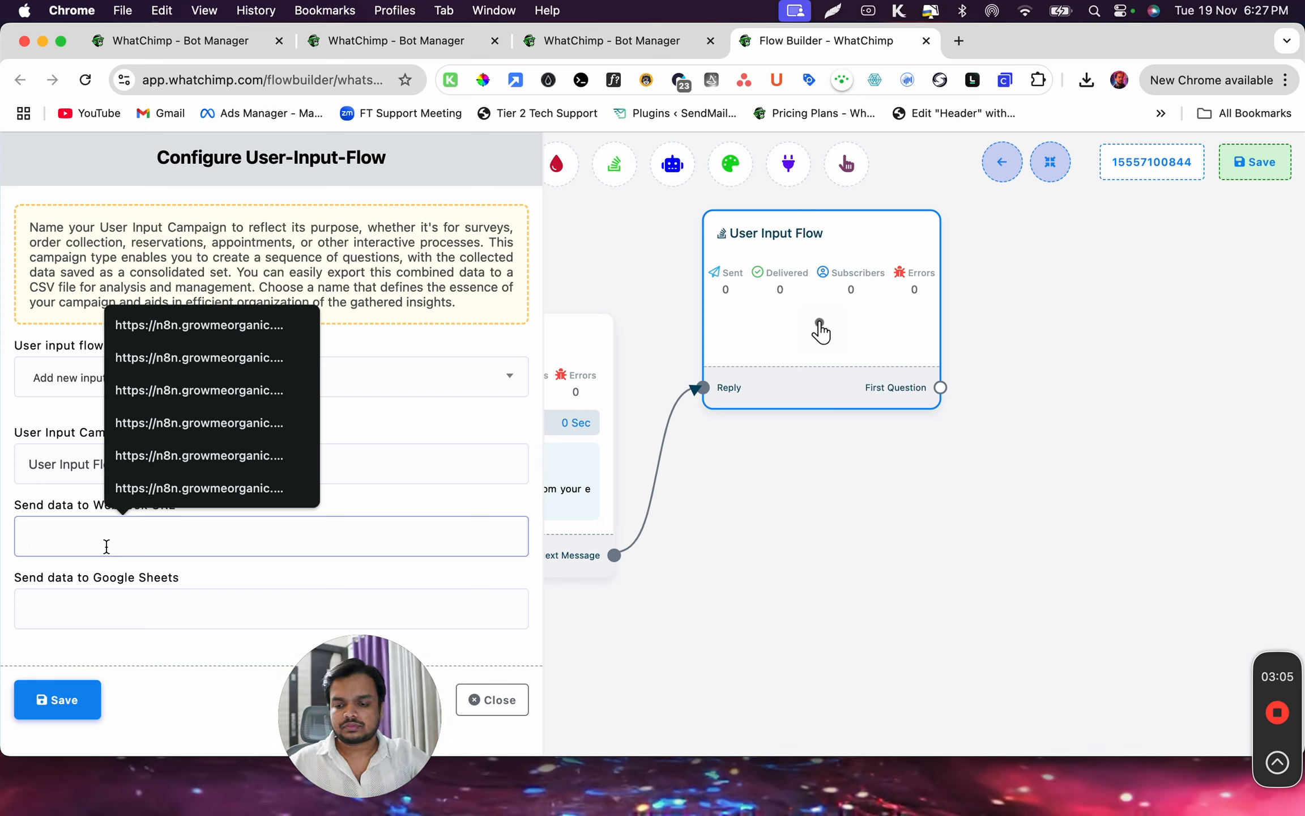
left_click(81, 616)
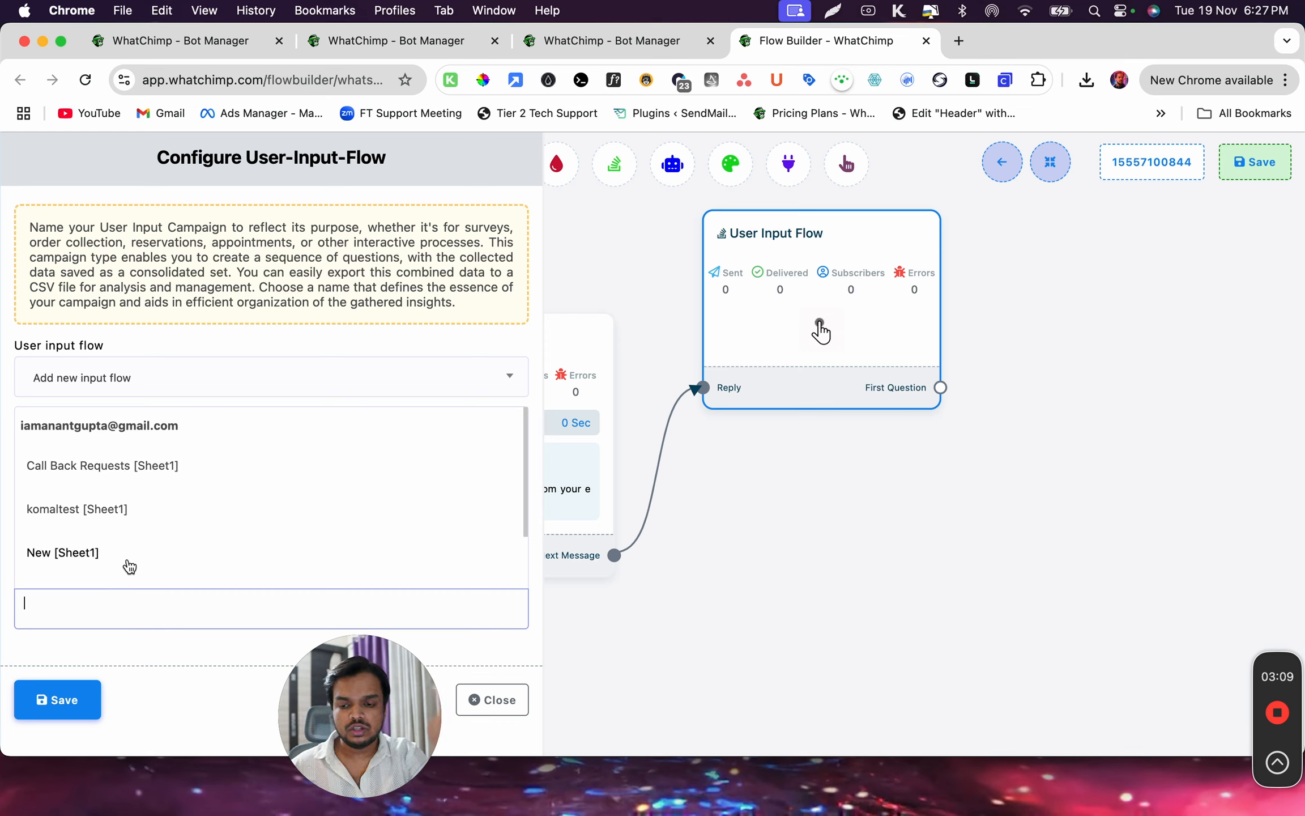
scroll(129, 565, "down", 3)
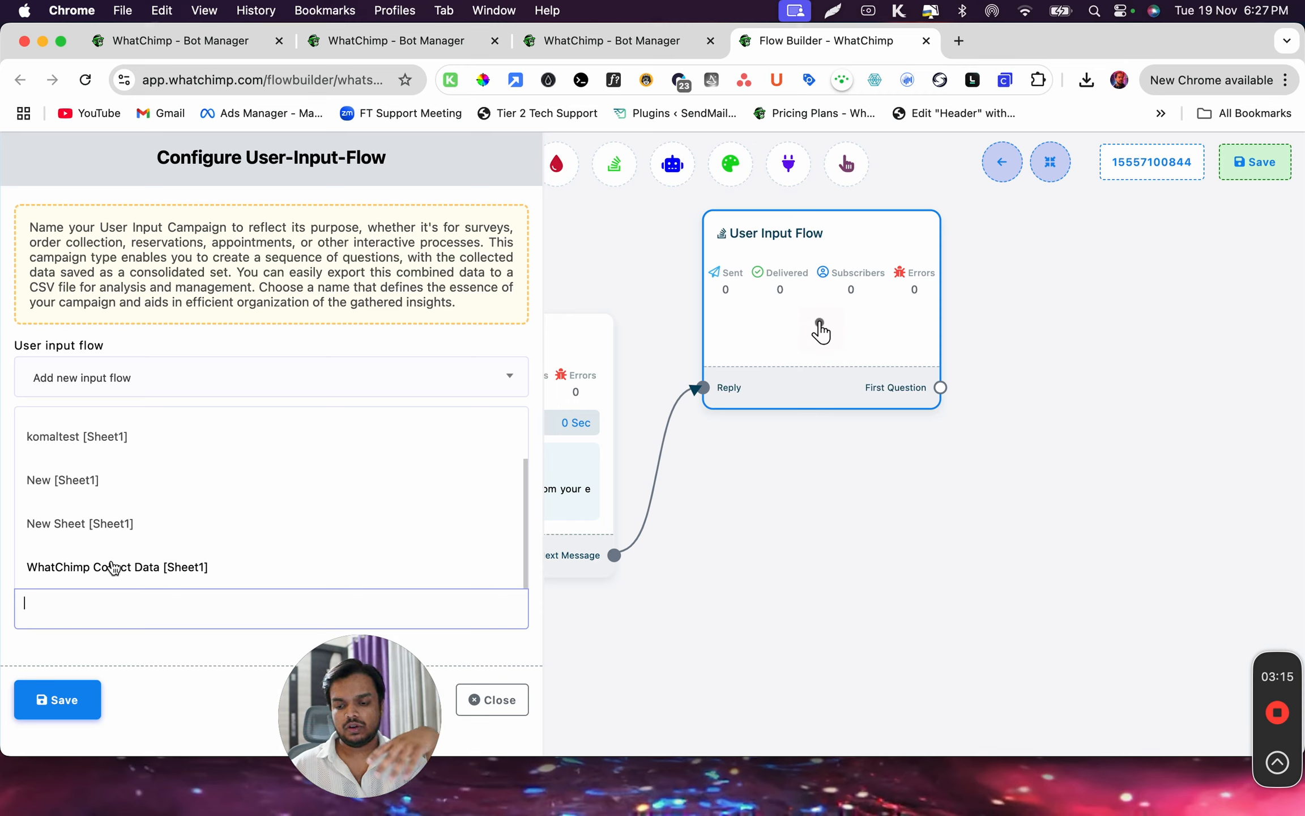
scroll(109, 533, "up", 3)
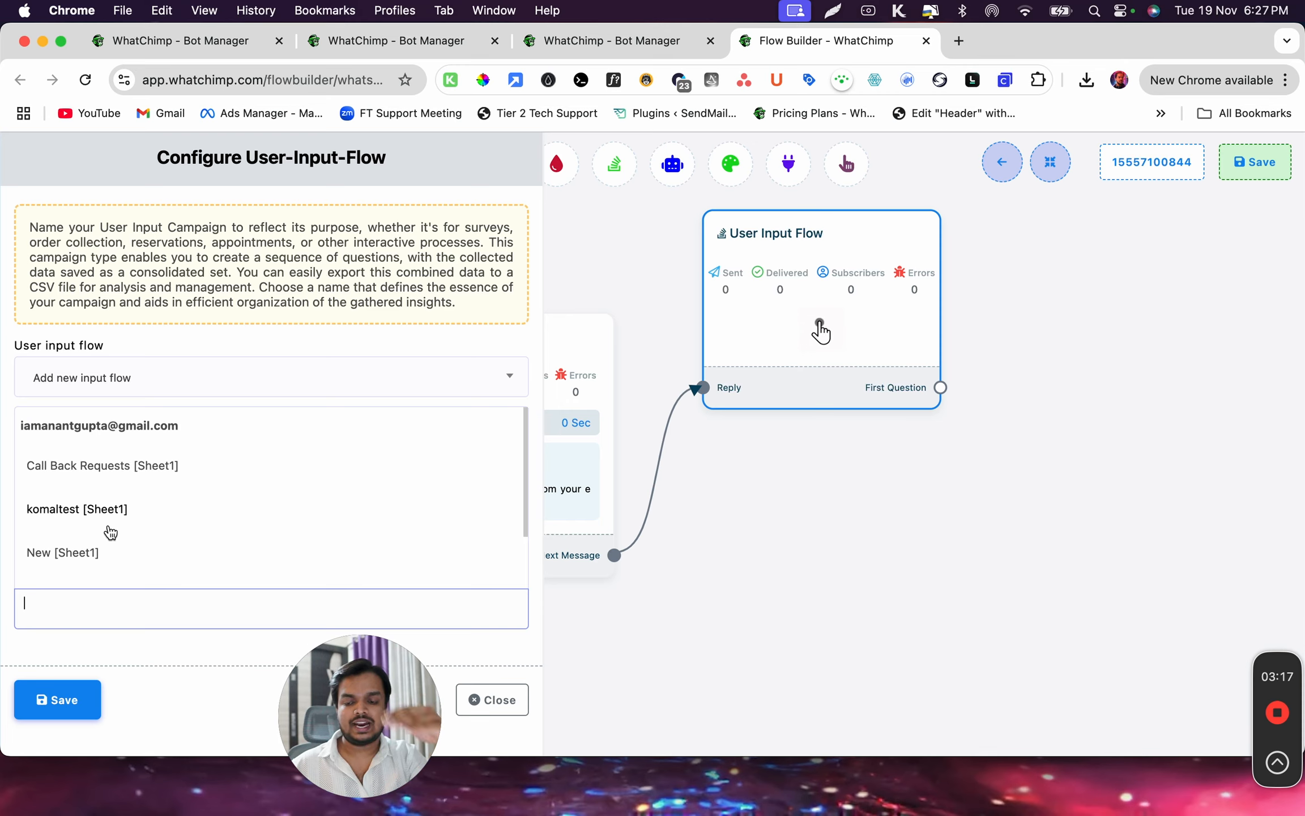
scroll(110, 532, "down", 3)
left_click(110, 531)
Set the new question to free keyboard input with the text "What's your Email?"
left_click(32, 246)
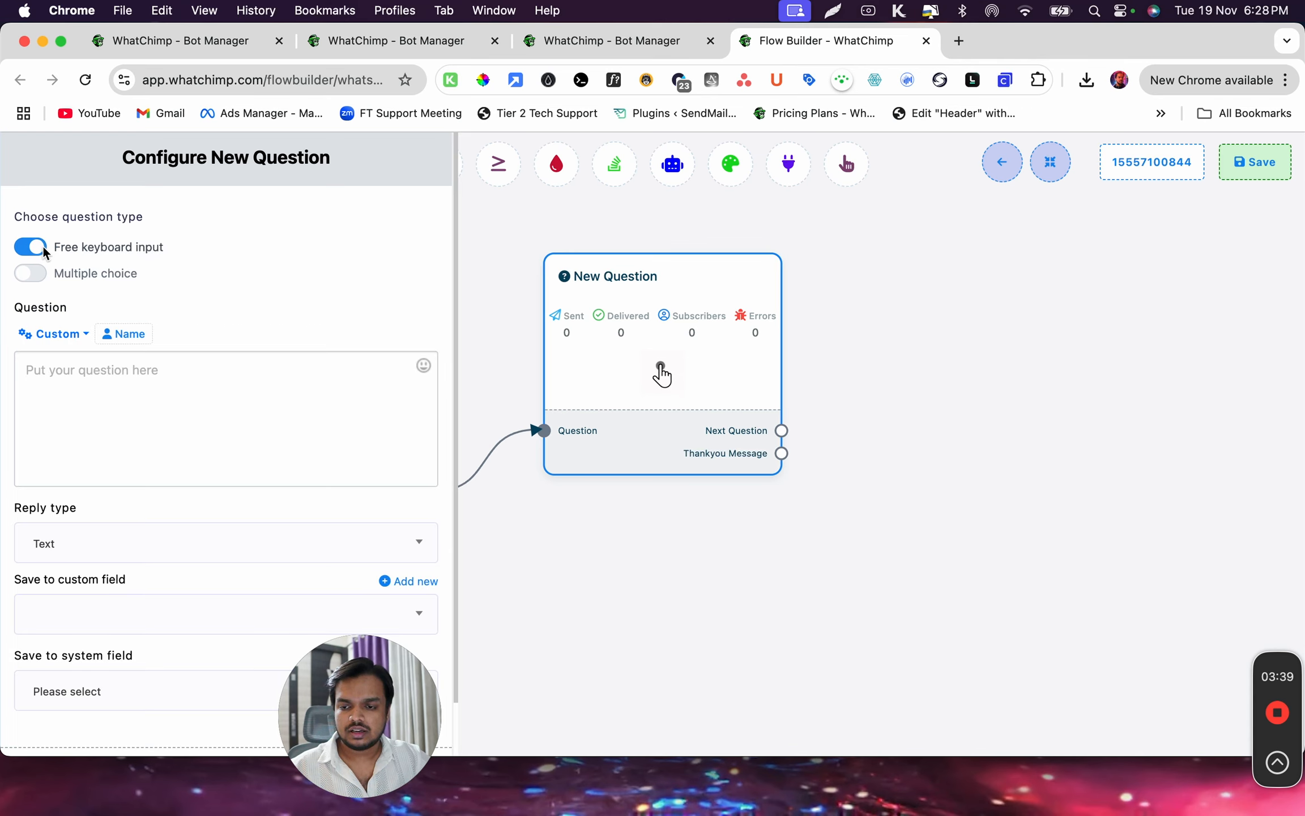
left_click(114, 372)
type("What's your Email?")
Look through the available reply types and set the question's reply type to Email
scroll(161, 500, "down", 2)
left_click(161, 493)
scroll(106, 619, "down", 2)
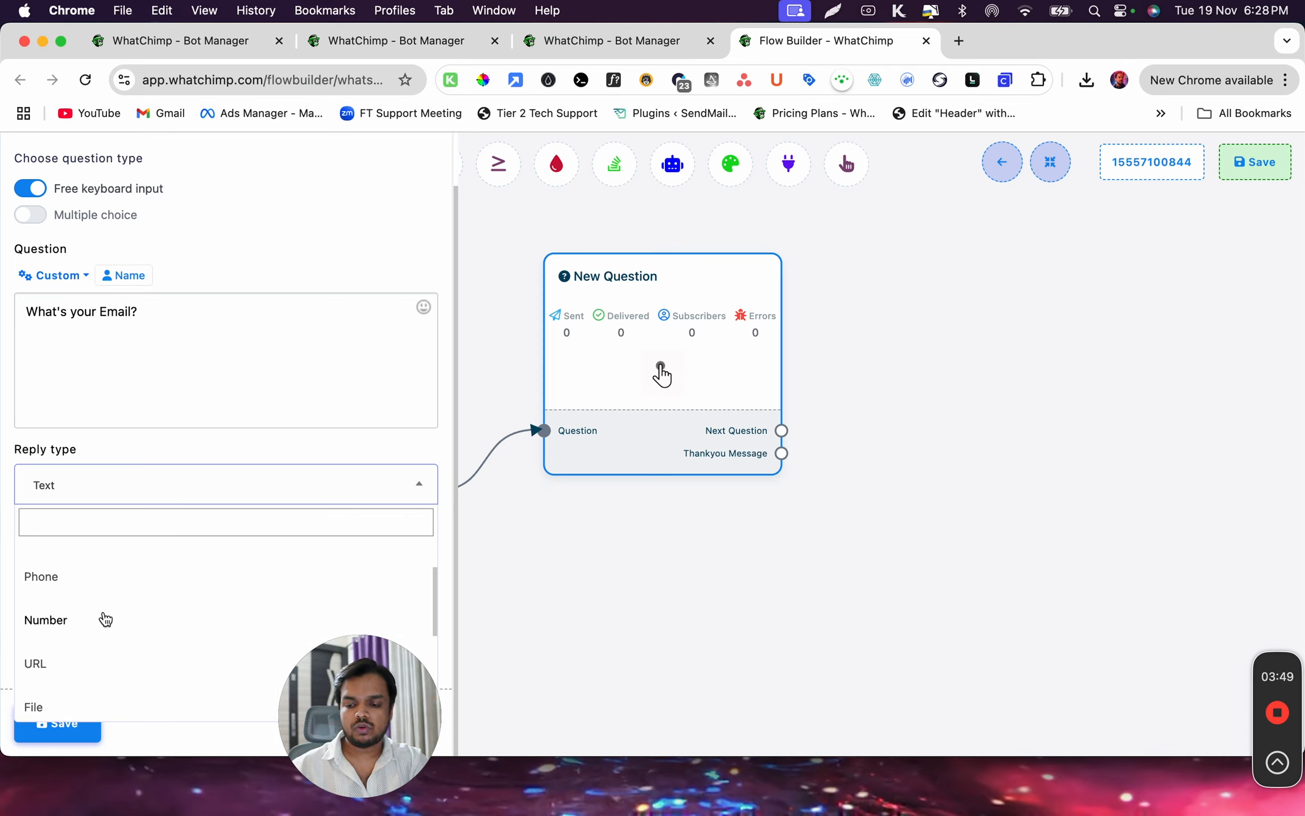
scroll(91, 651, "down", 3)
scroll(90, 653, "down", 2)
scroll(90, 623, "up", 10)
left_click(89, 622)
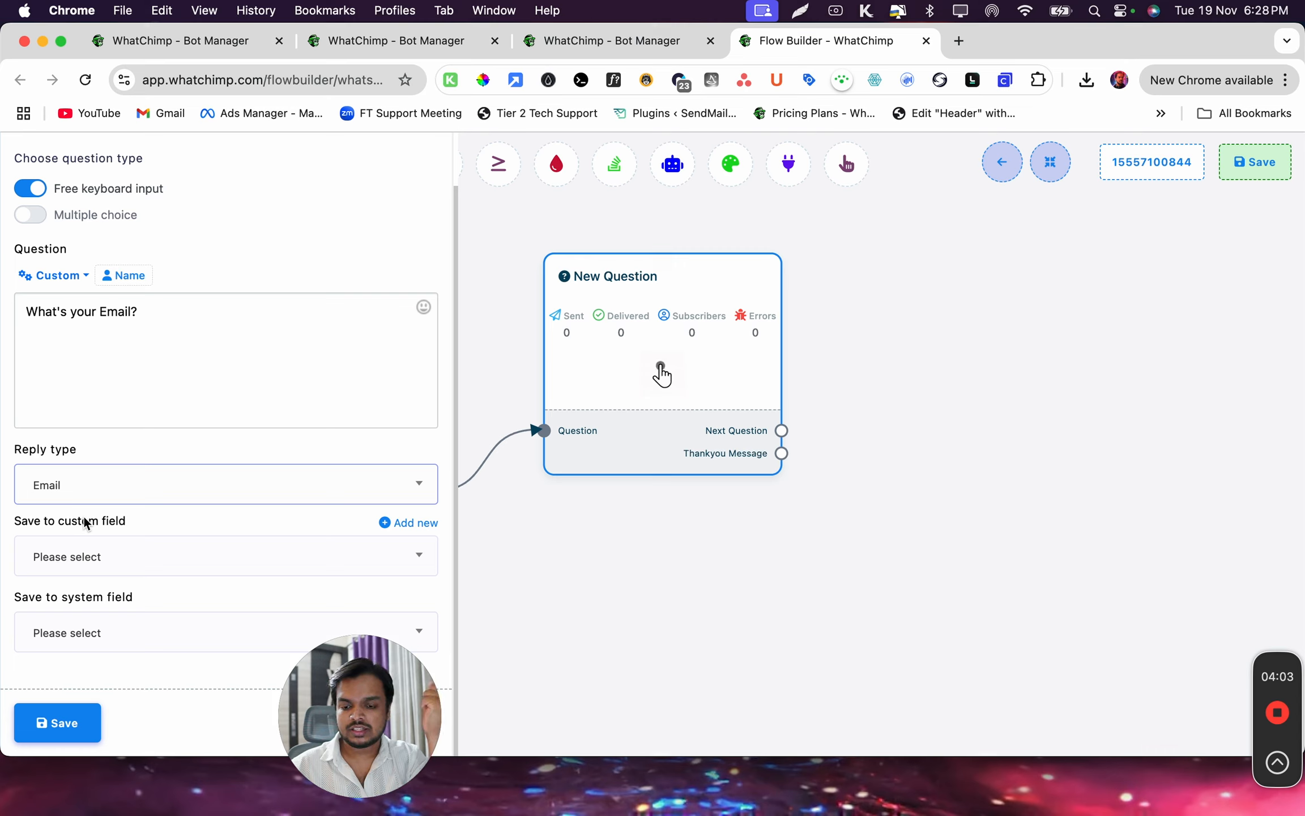
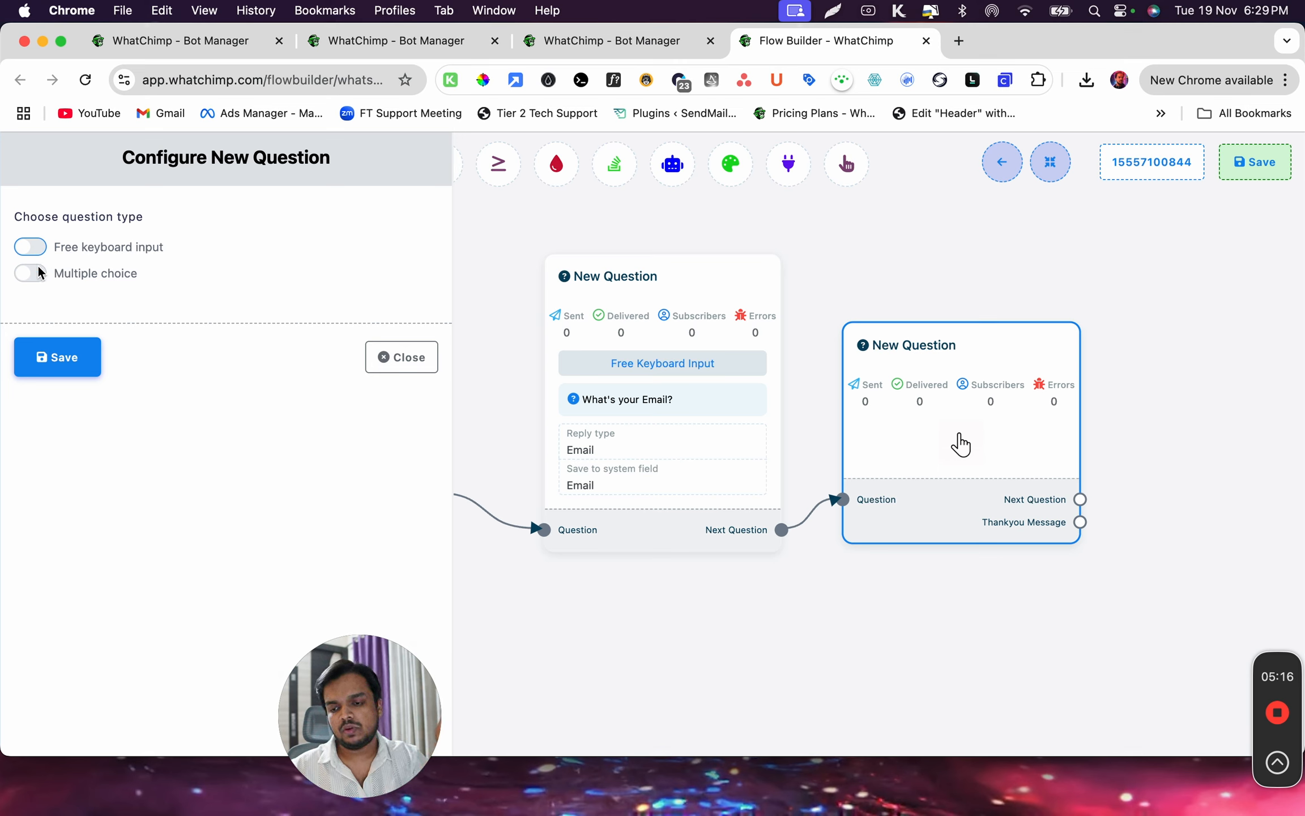
Make the new question a multiple choice with the text "Are you a registered business?"
left_click(32, 274)
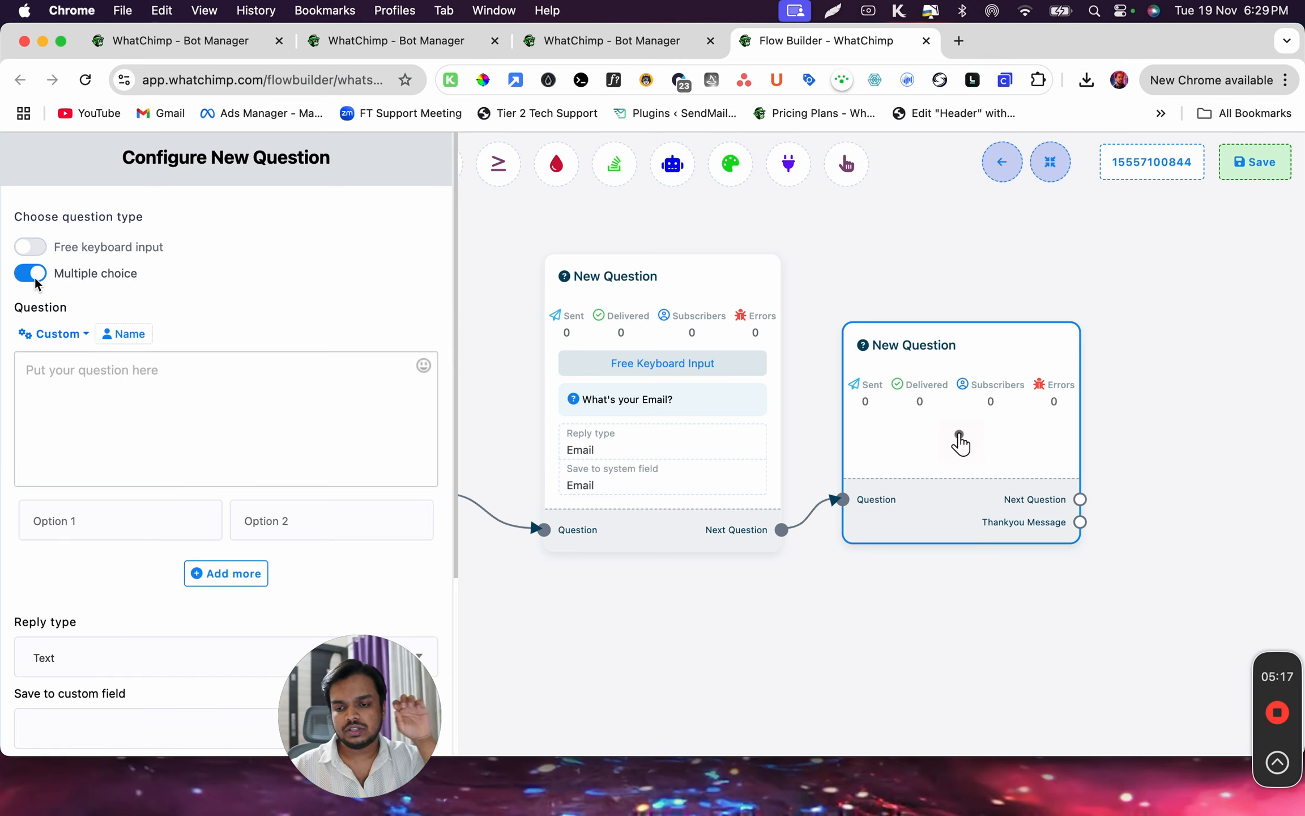
left_click(34, 362)
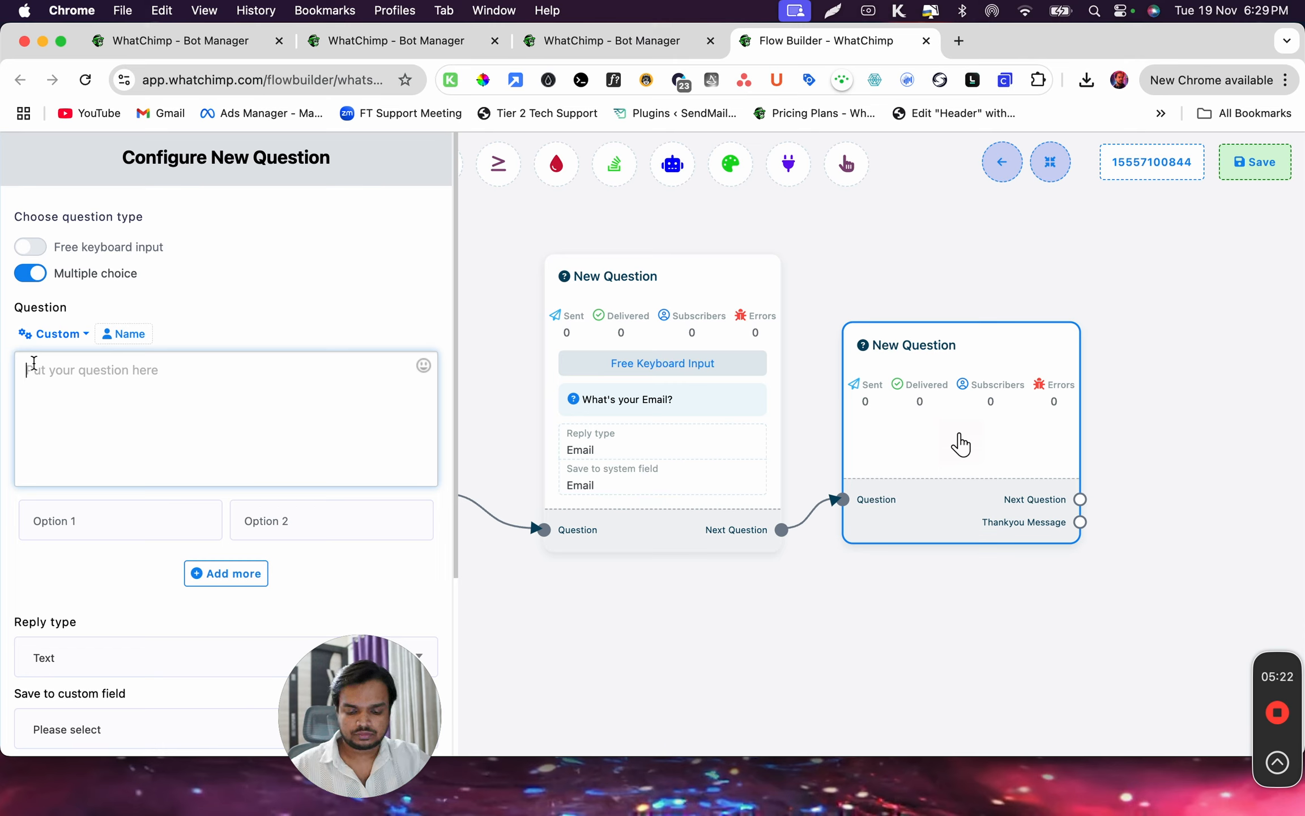
type("Are yo")
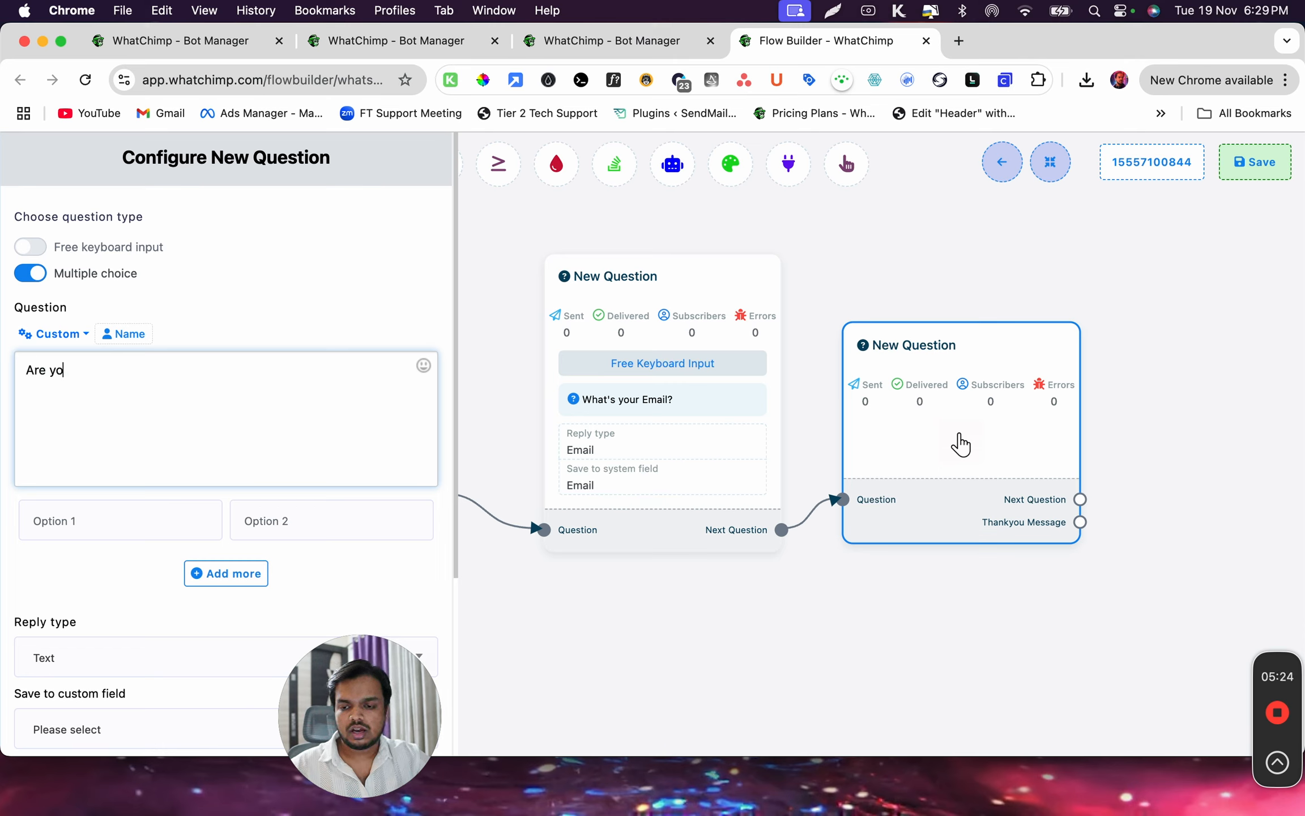
type("u a registre")
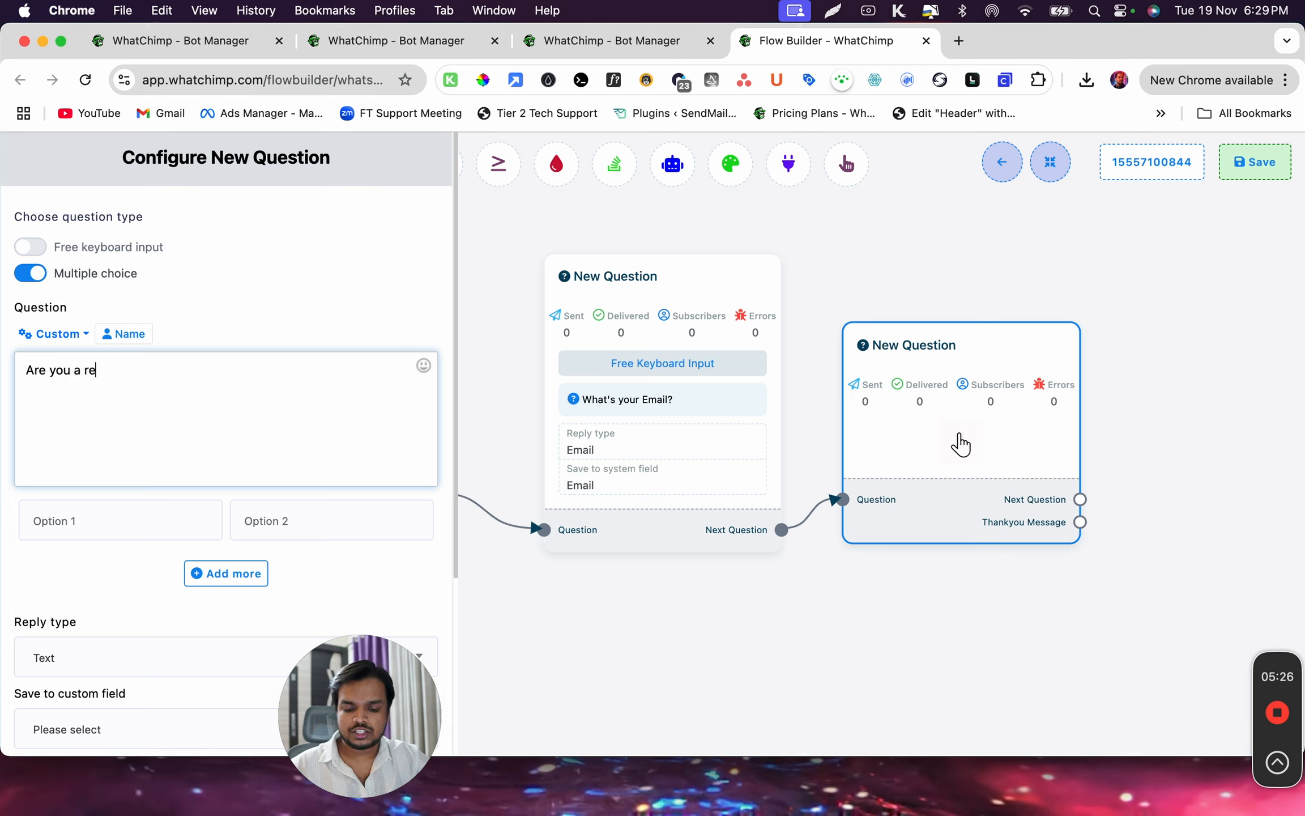
key("BackSpace")
key("BackSpace")
type("ered busine")
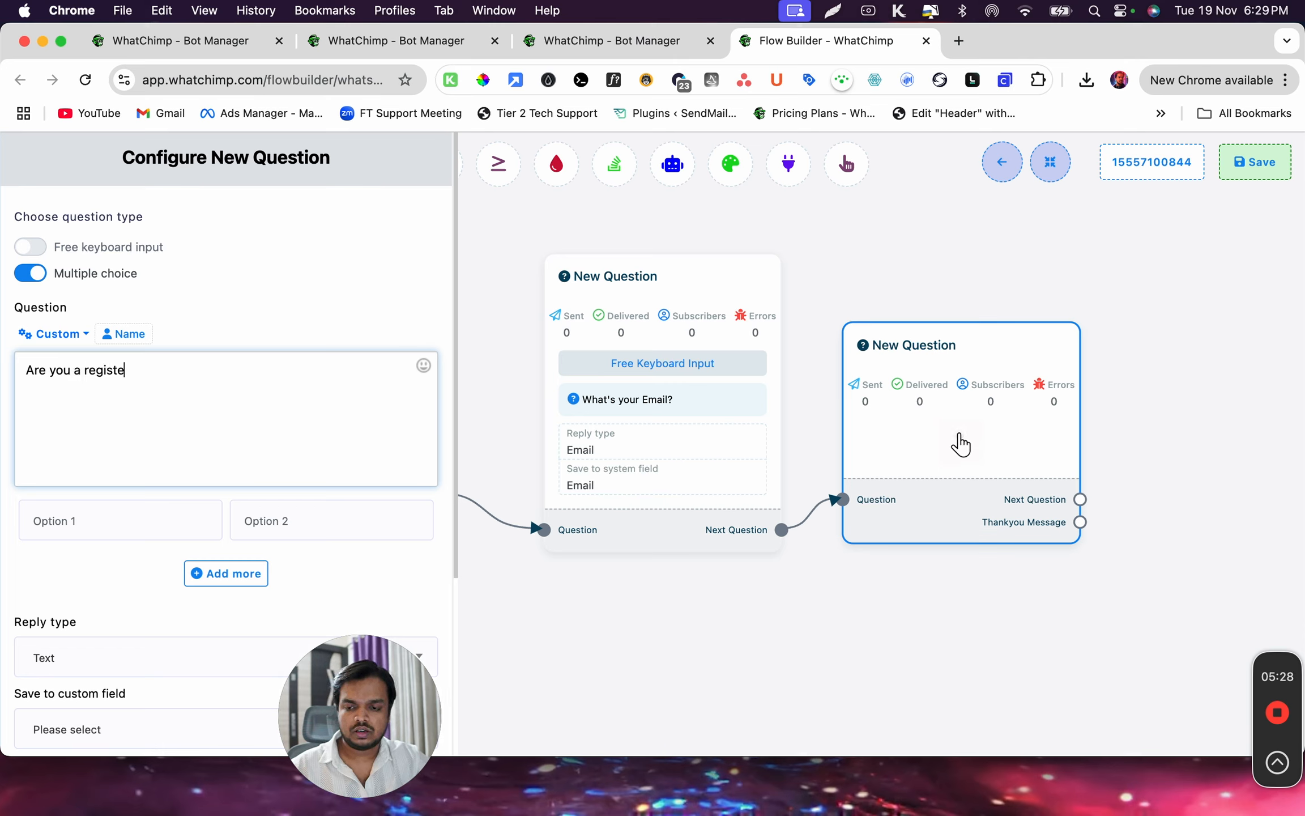
type("ss?")
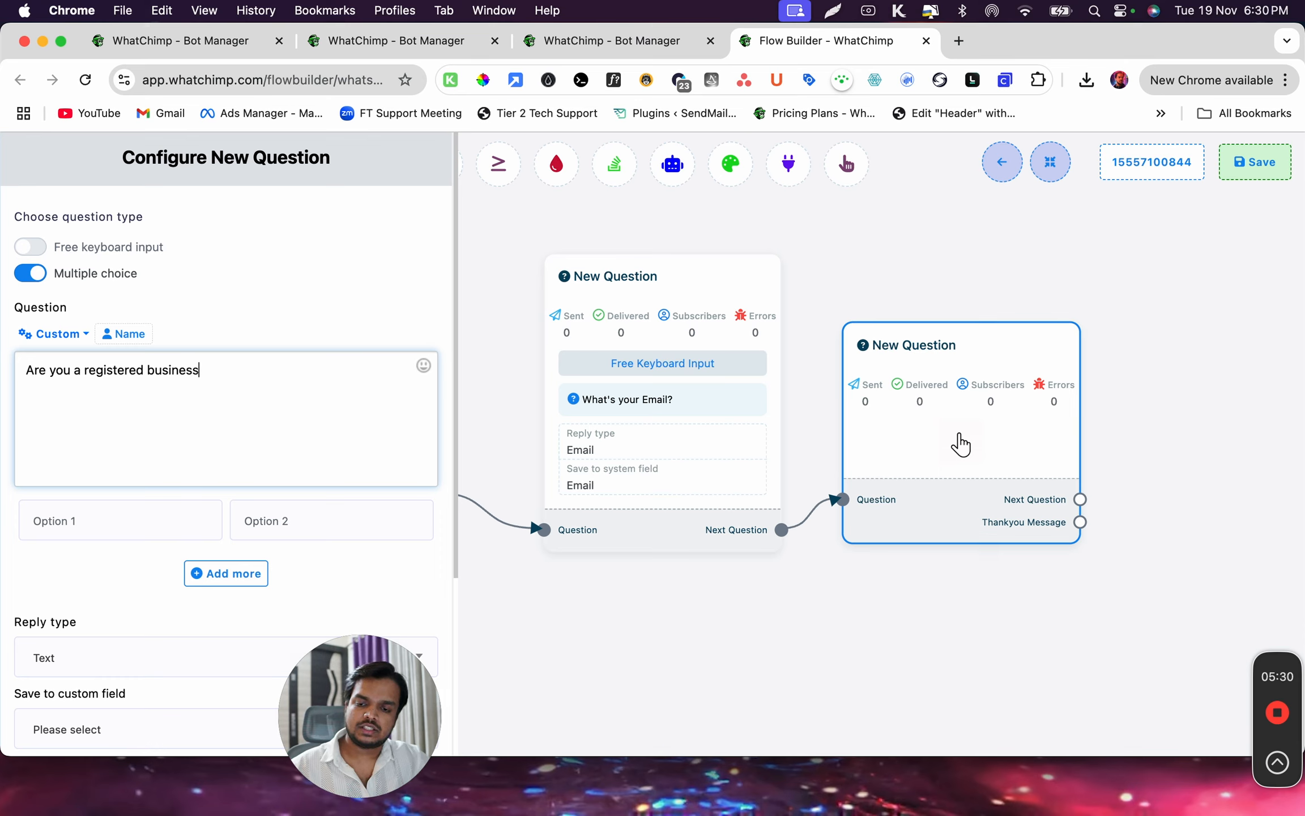
Enter "Yes" and "No" as the question's two answer options, leaving no extra option
left_click(117, 520)
type("Yes")
key("Tab")
type("No")
left_click(232, 582)
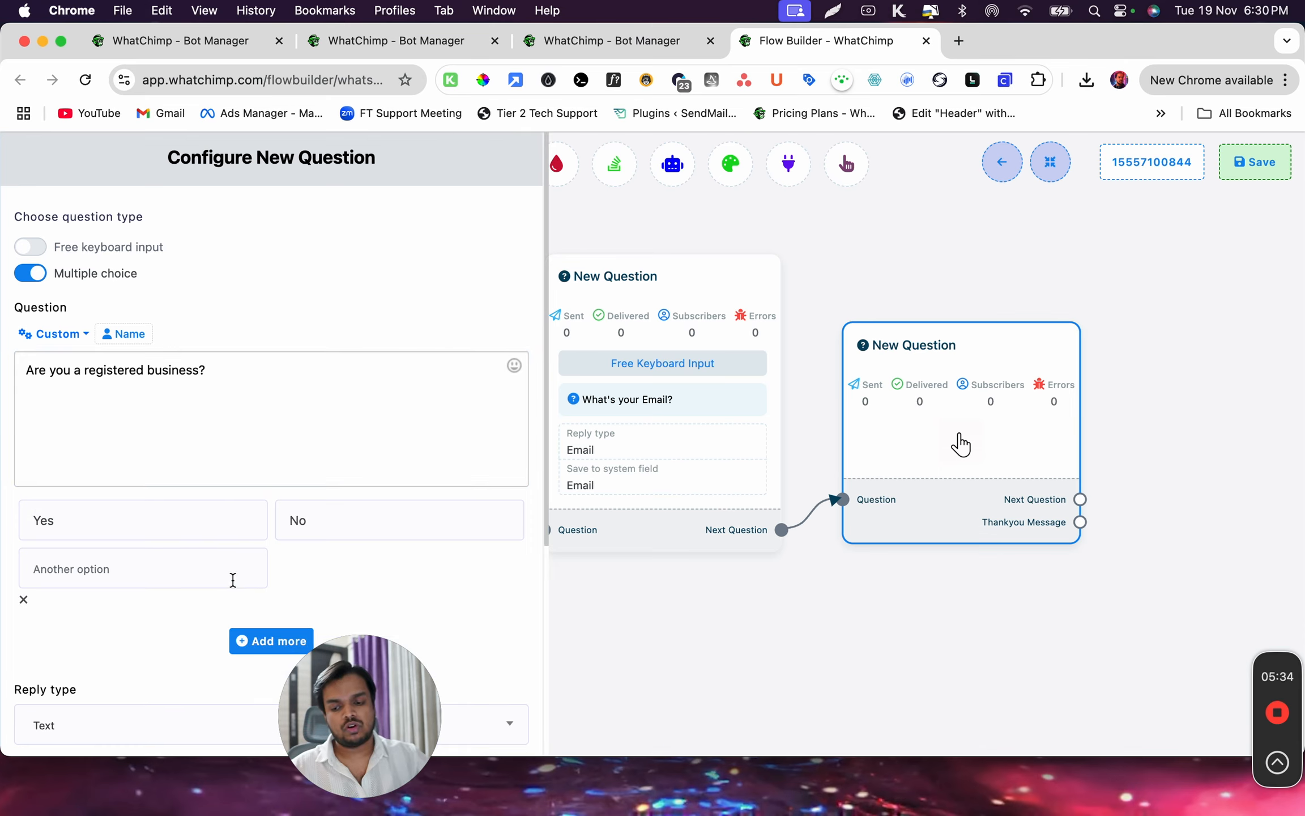
left_click(23, 599)
Create a custom field named "Registered Business" with reply type Text for the question's answer
scroll(227, 453, "down", 5)
left_click(411, 446)
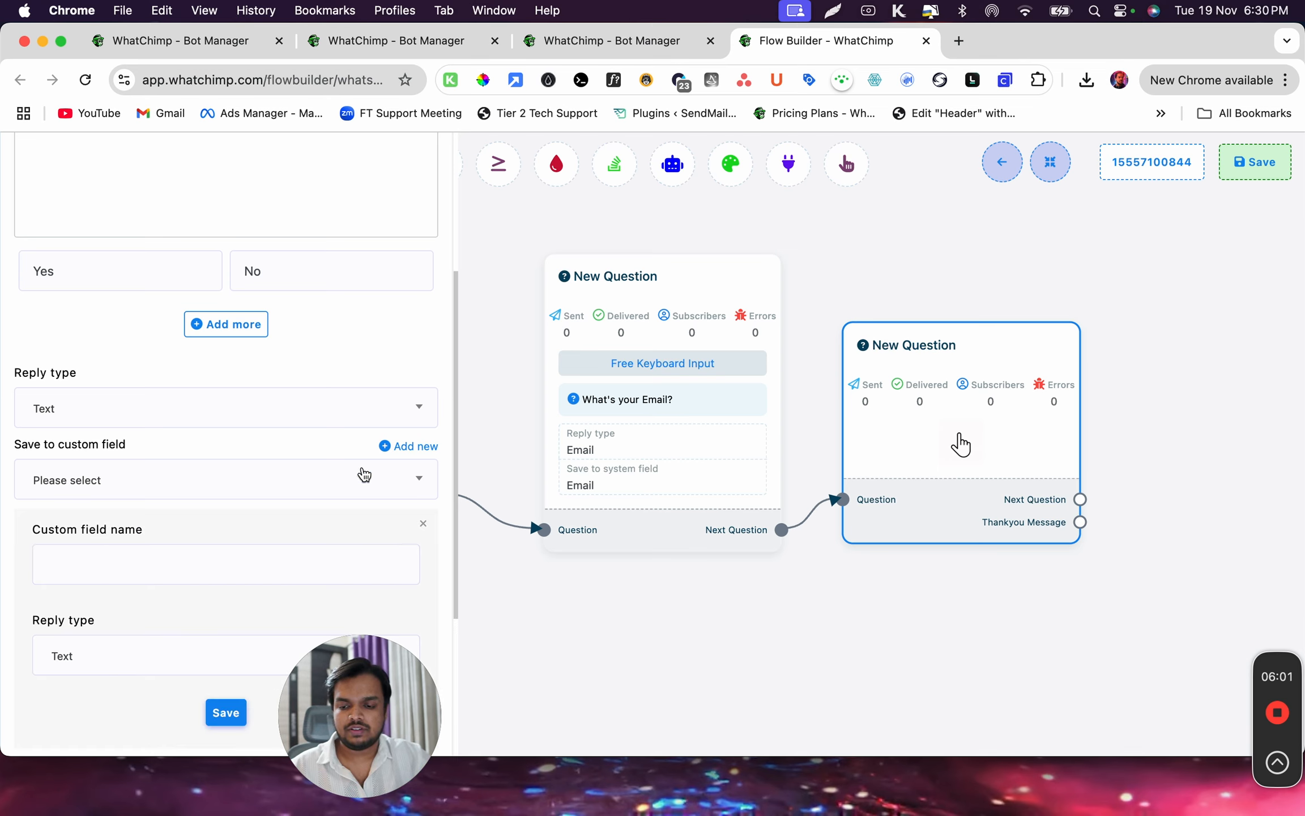
left_click(55, 558)
scroll(55, 554, "down", 3)
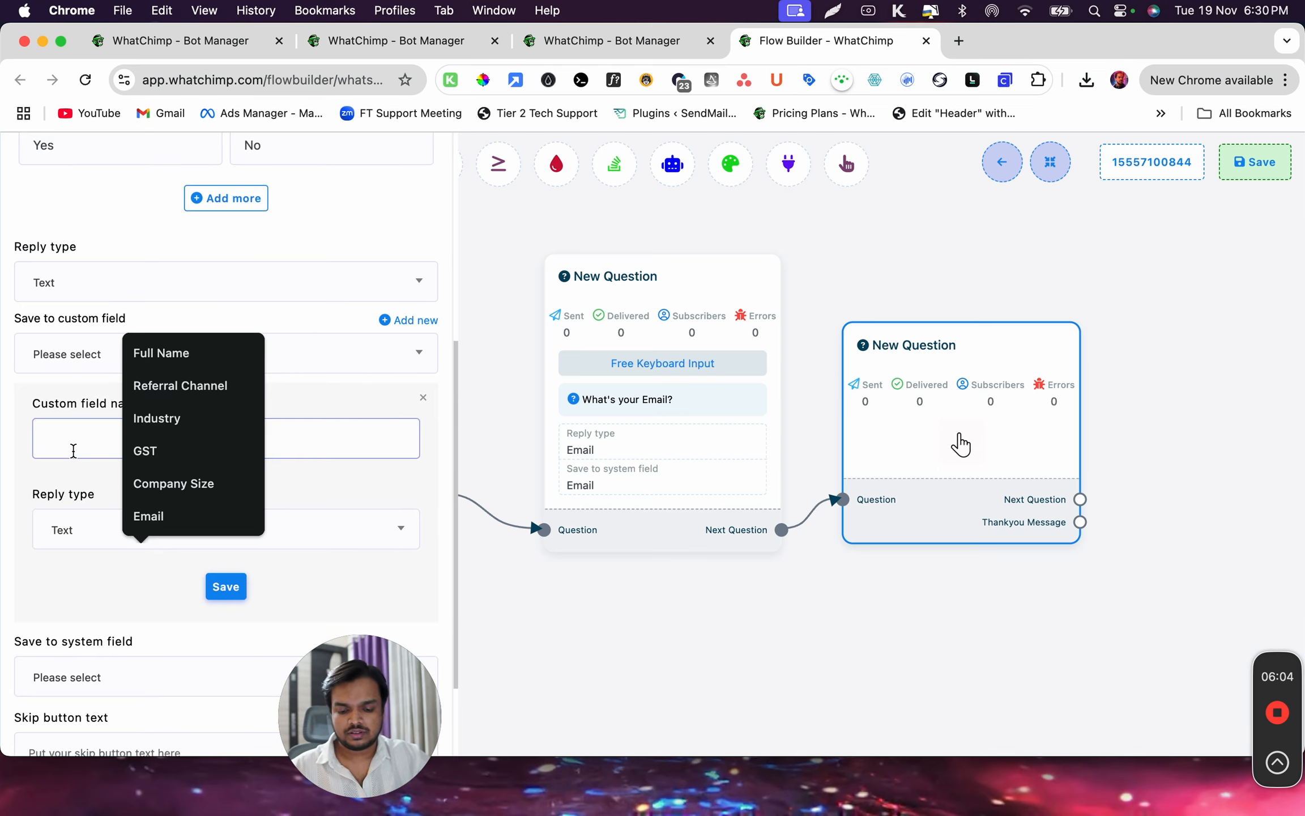
type("Refi")
key("BackSpace")
key("BackSpace")
type("gistered Business")
left_click(226, 587)
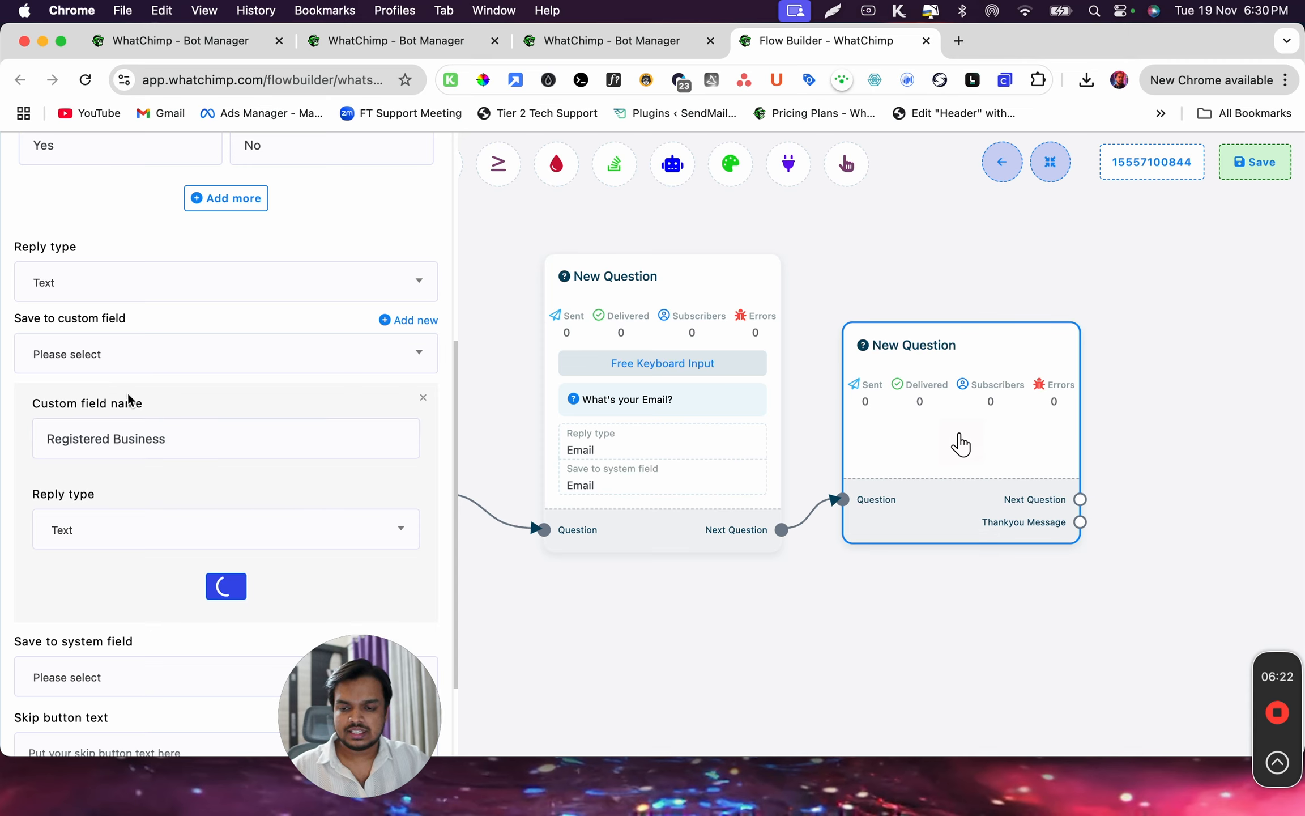
Store the answer in the Registered Business custom field and save the question
left_click(131, 473)
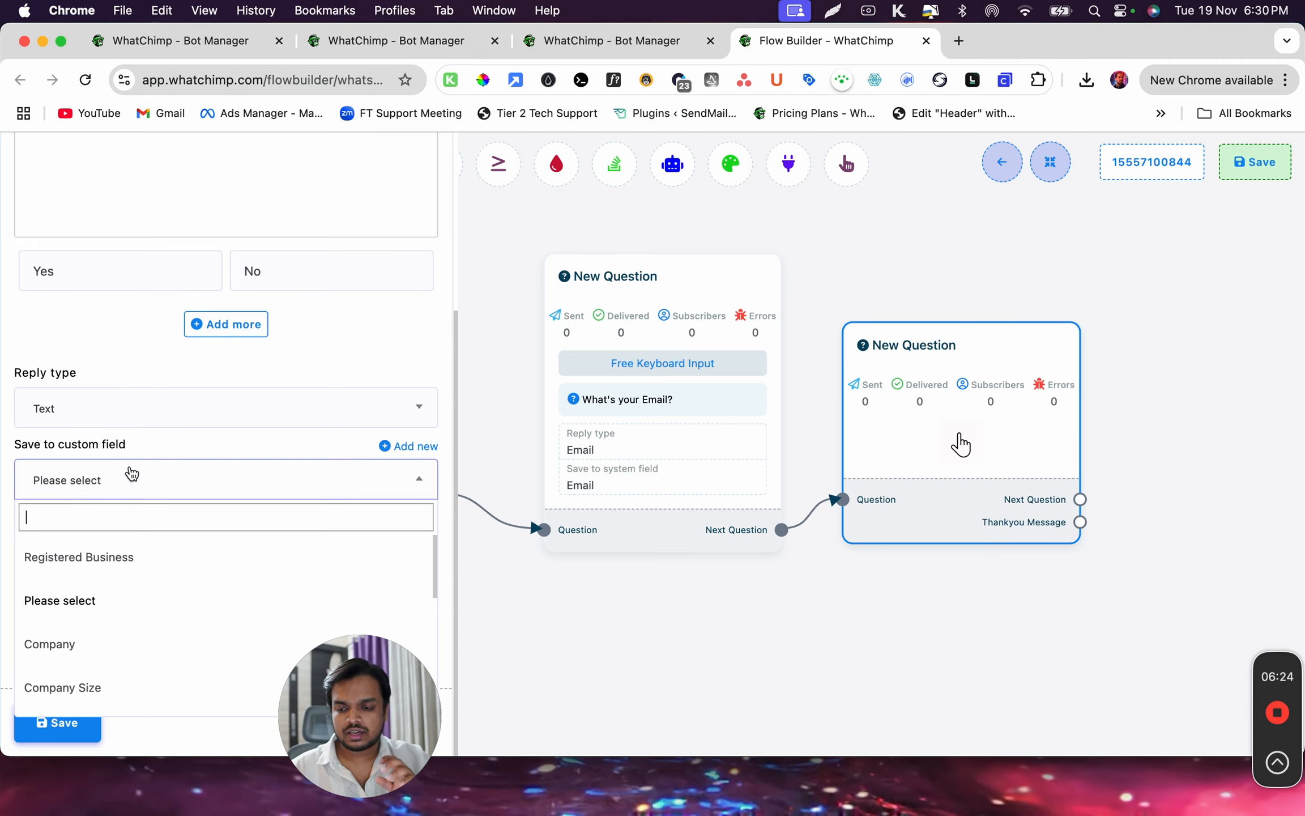
left_click(119, 555)
left_click(57, 722)
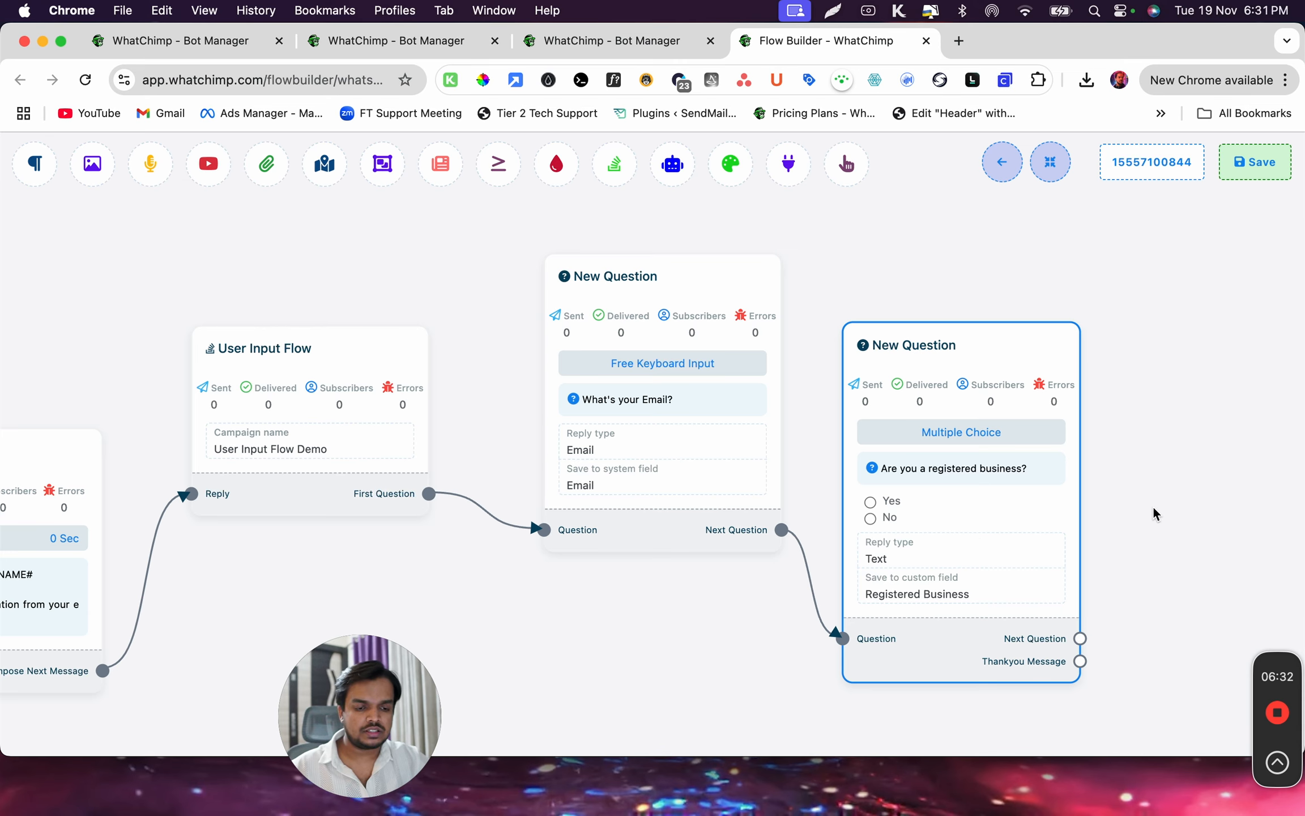
Attach a Text block to the Thankyou Message output of the registered business question and open its configuration
left_click_drag(1156, 513, 745, 440)
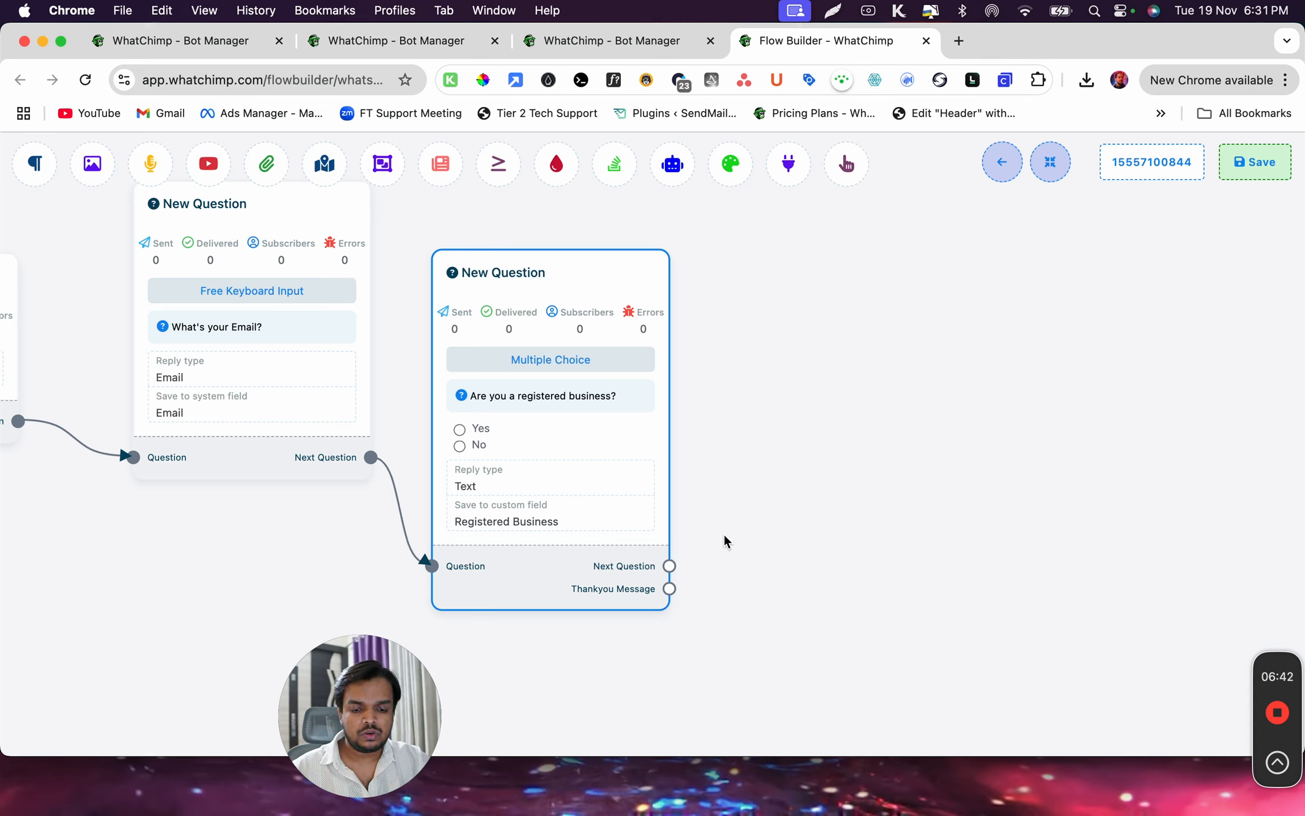
left_click_drag(669, 588, 783, 285)
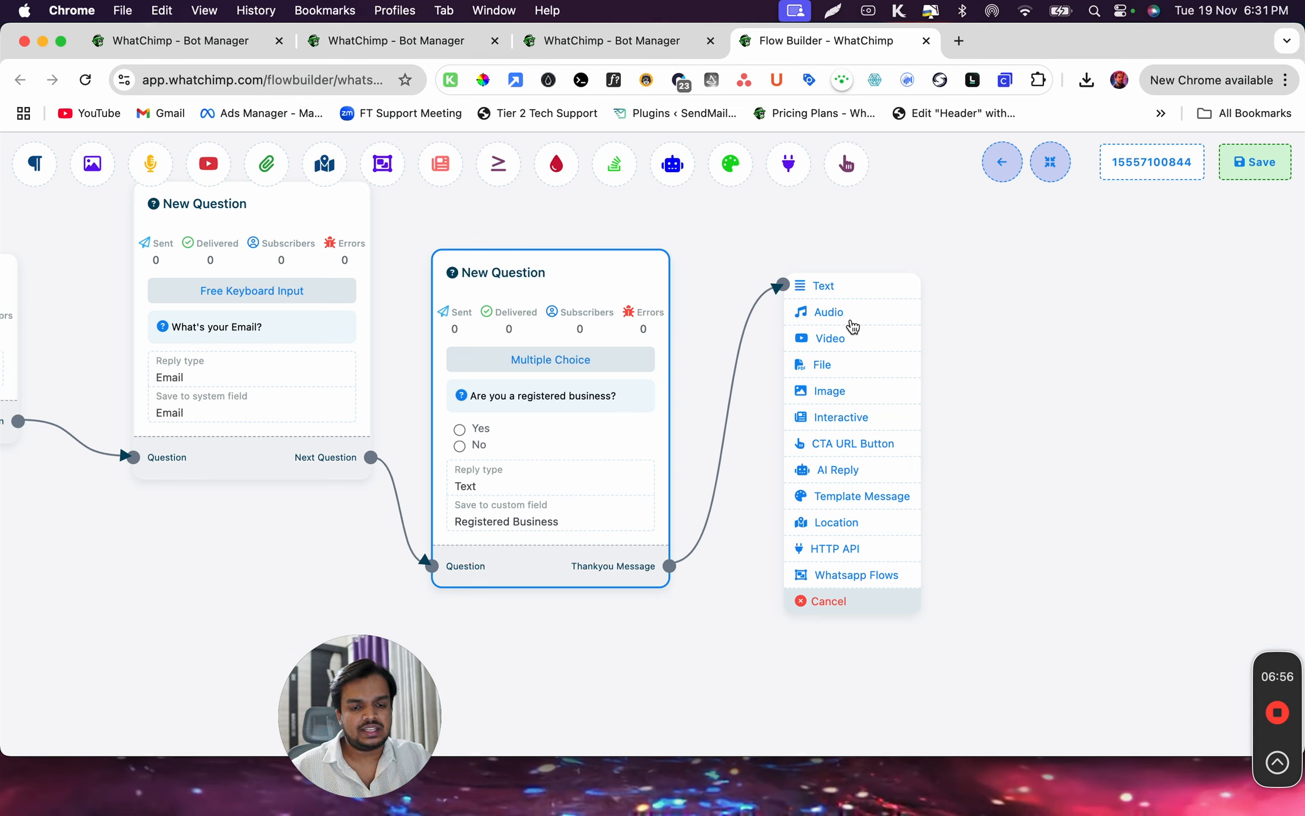
left_click(864, 290)
left_click(985, 403)
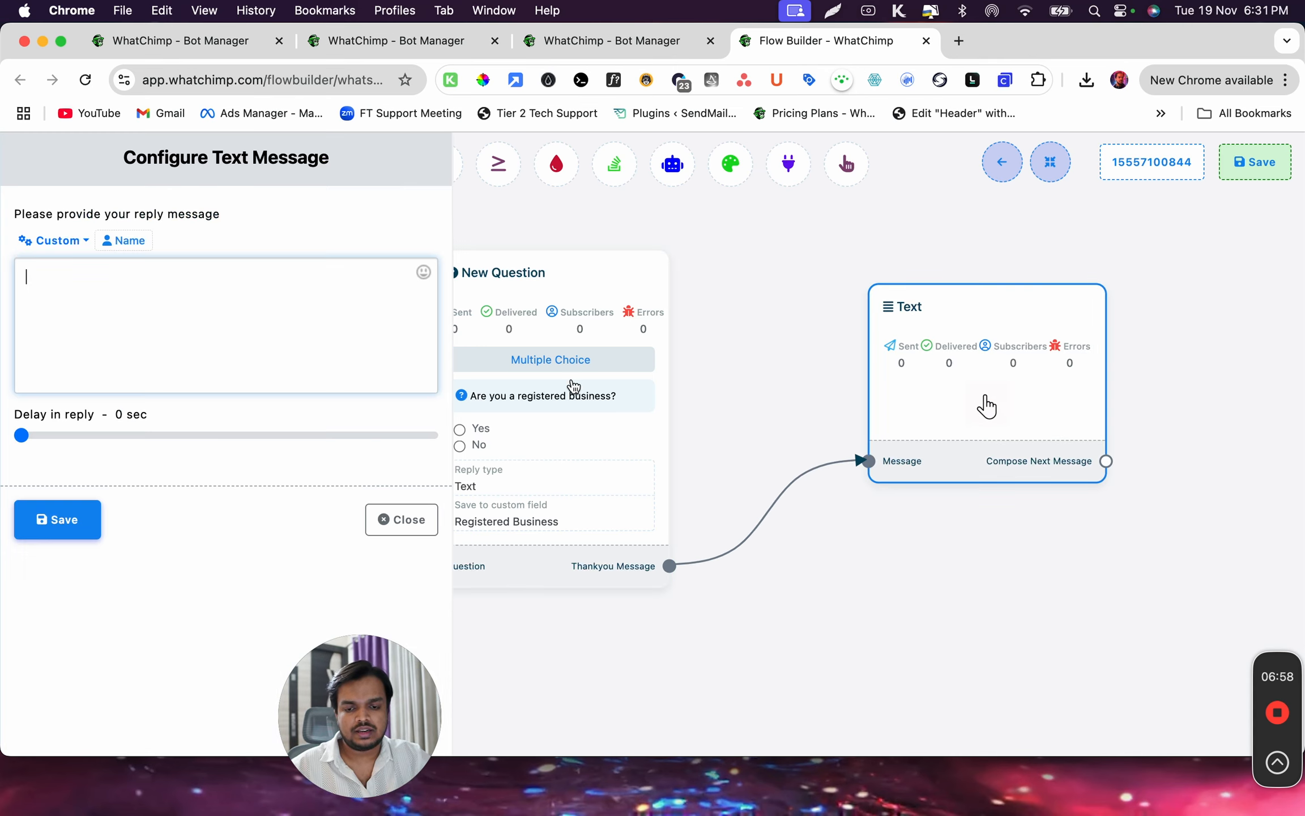
Write "Thank you for sharing your details." as the reply message
type("Thank ")
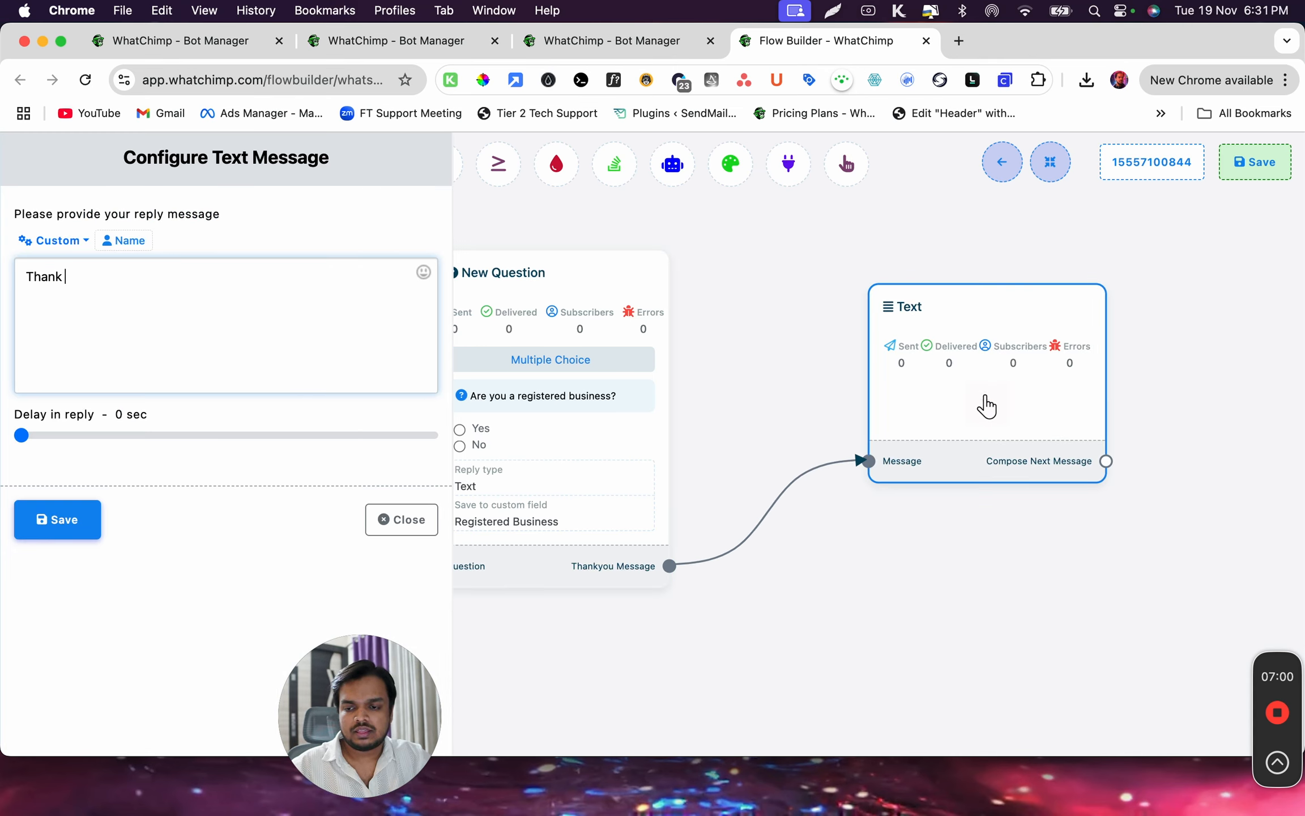
type("you fo")
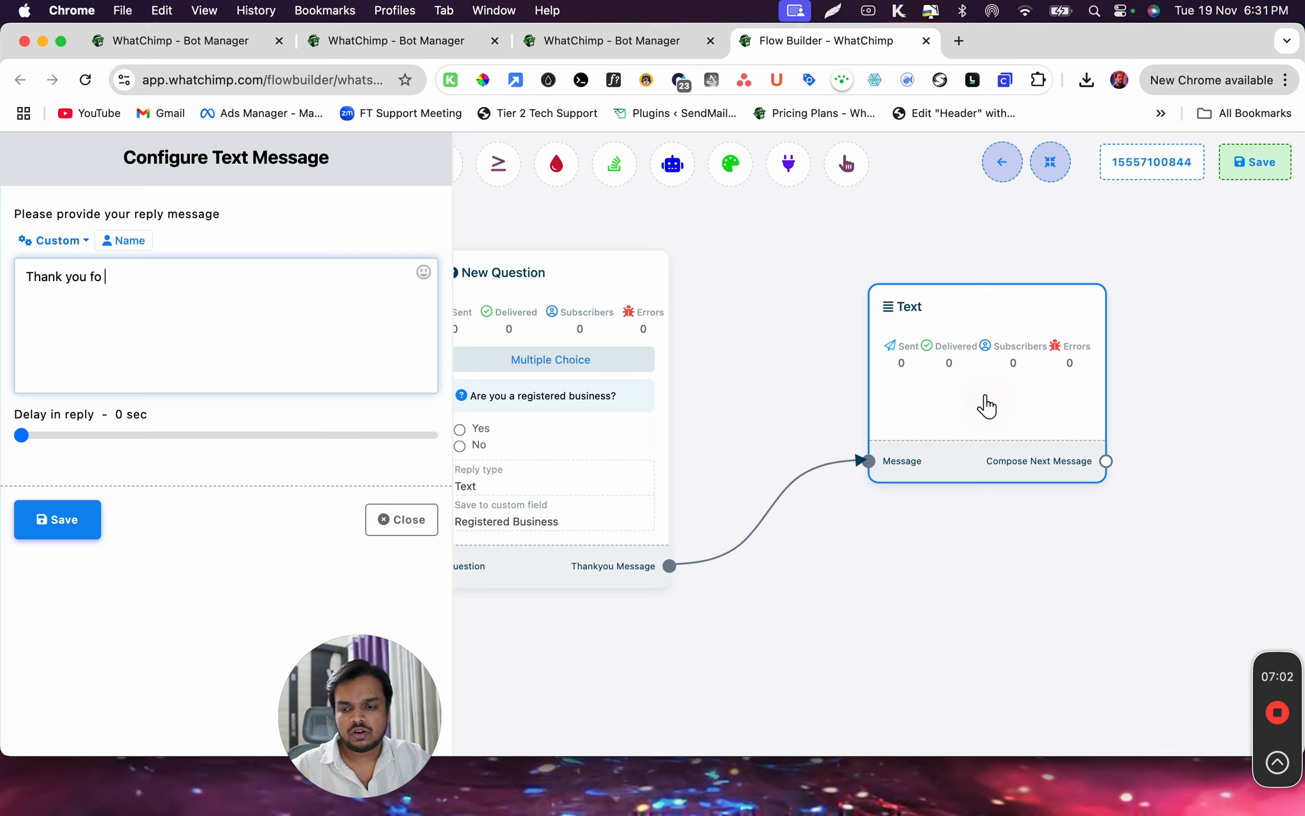
type("r sharing")
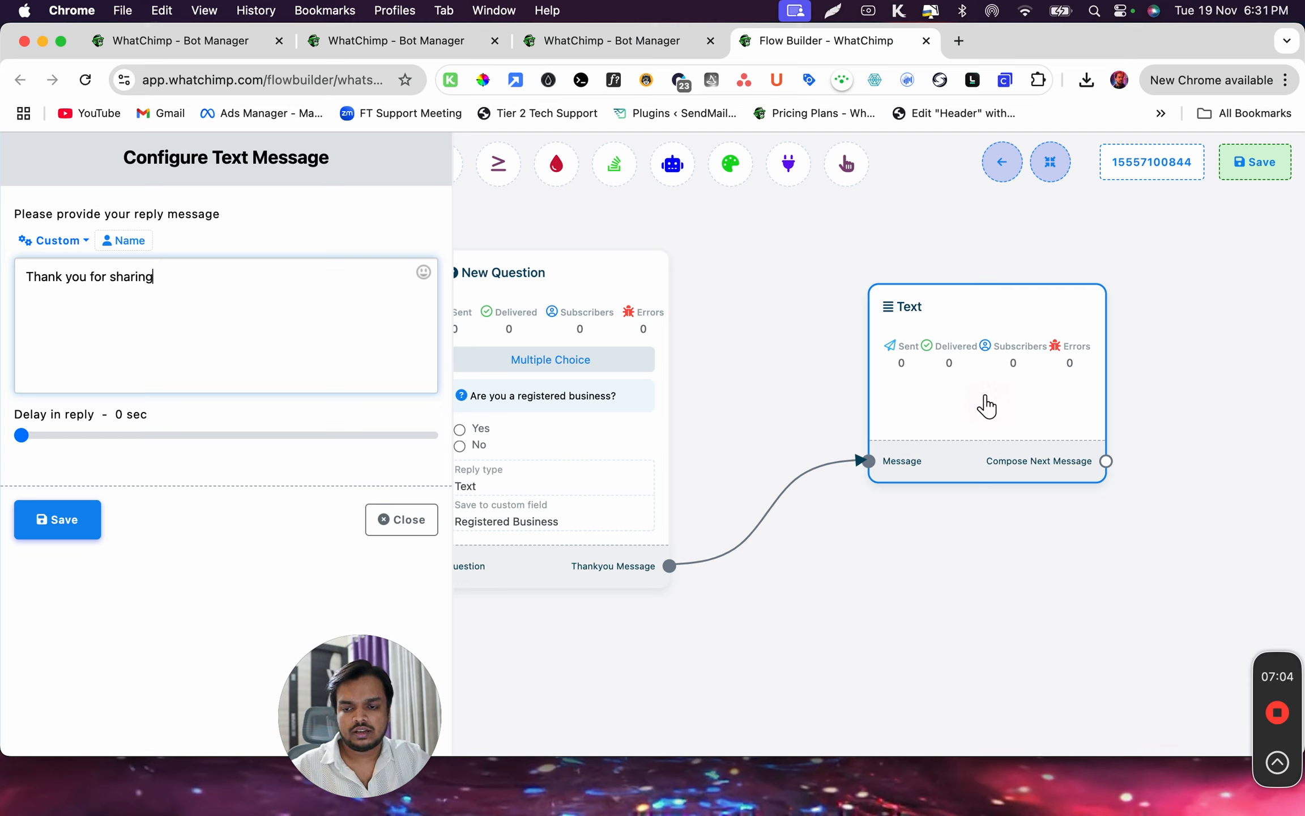
type(" your details. W")
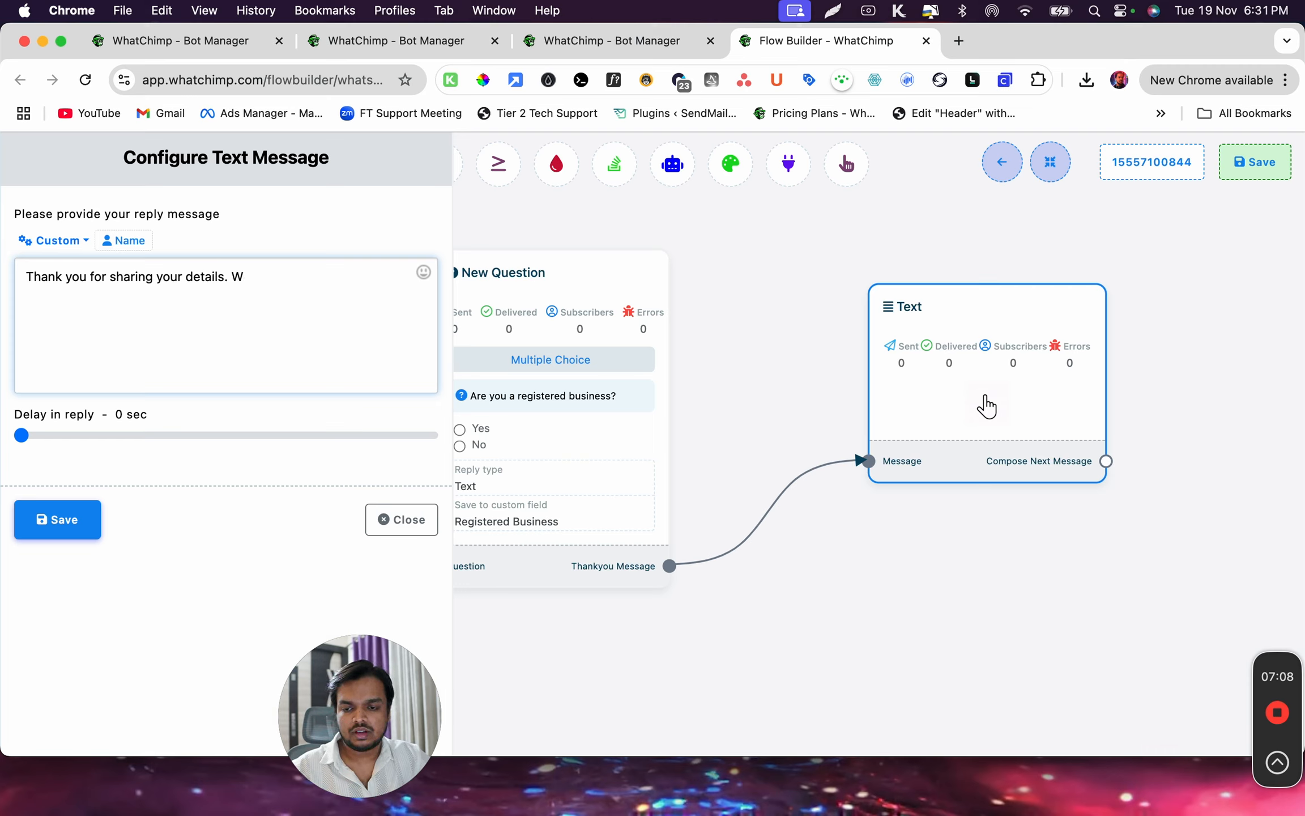
key("BackSpace")
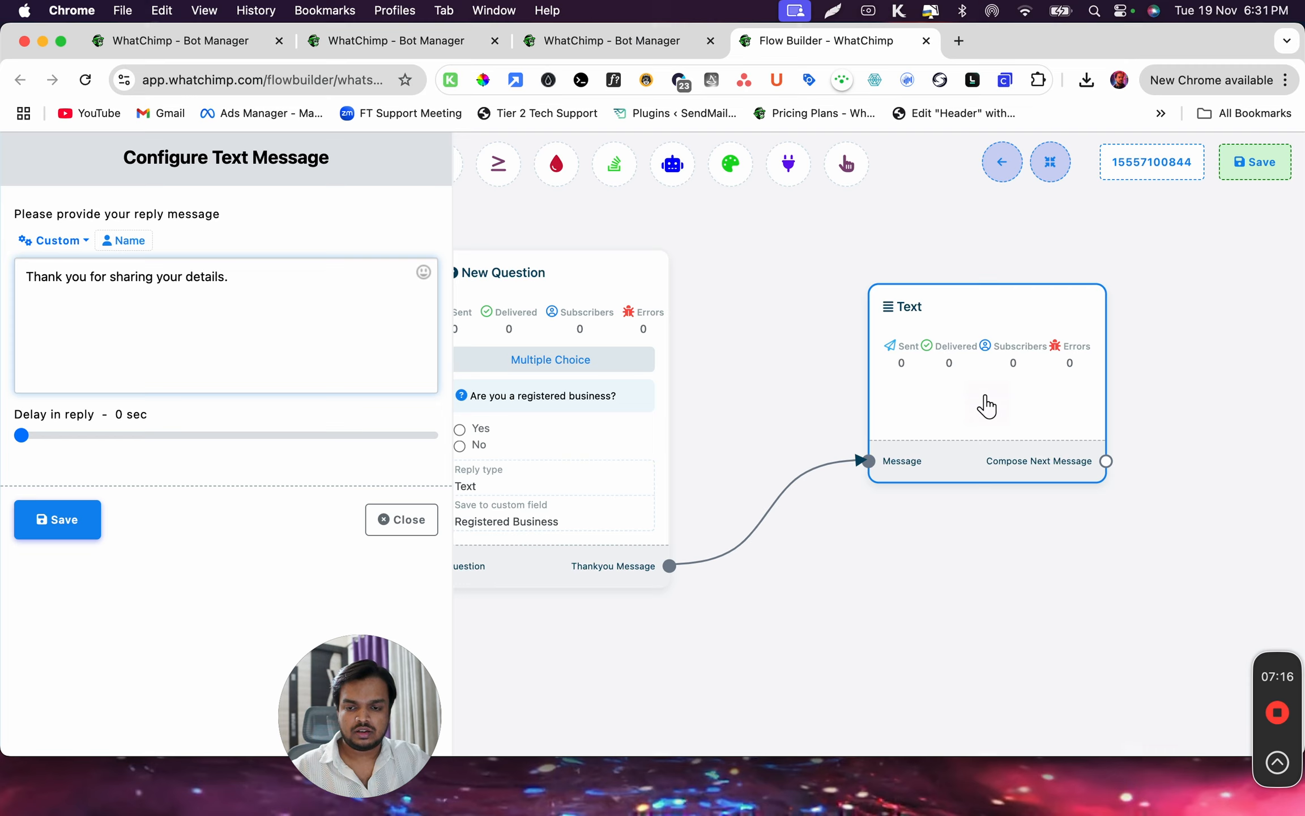
Continue the reply message with the sentence "We see that you have selected"
key("Return")
key("Return")
key("BackSpace")
key("BackSpace")
type("We see that you have selected")
Add a separate line "Registered business:" followed by the Registered Business custom variable, and save the text message
key("Return")
key("Return")
type("Registered ")
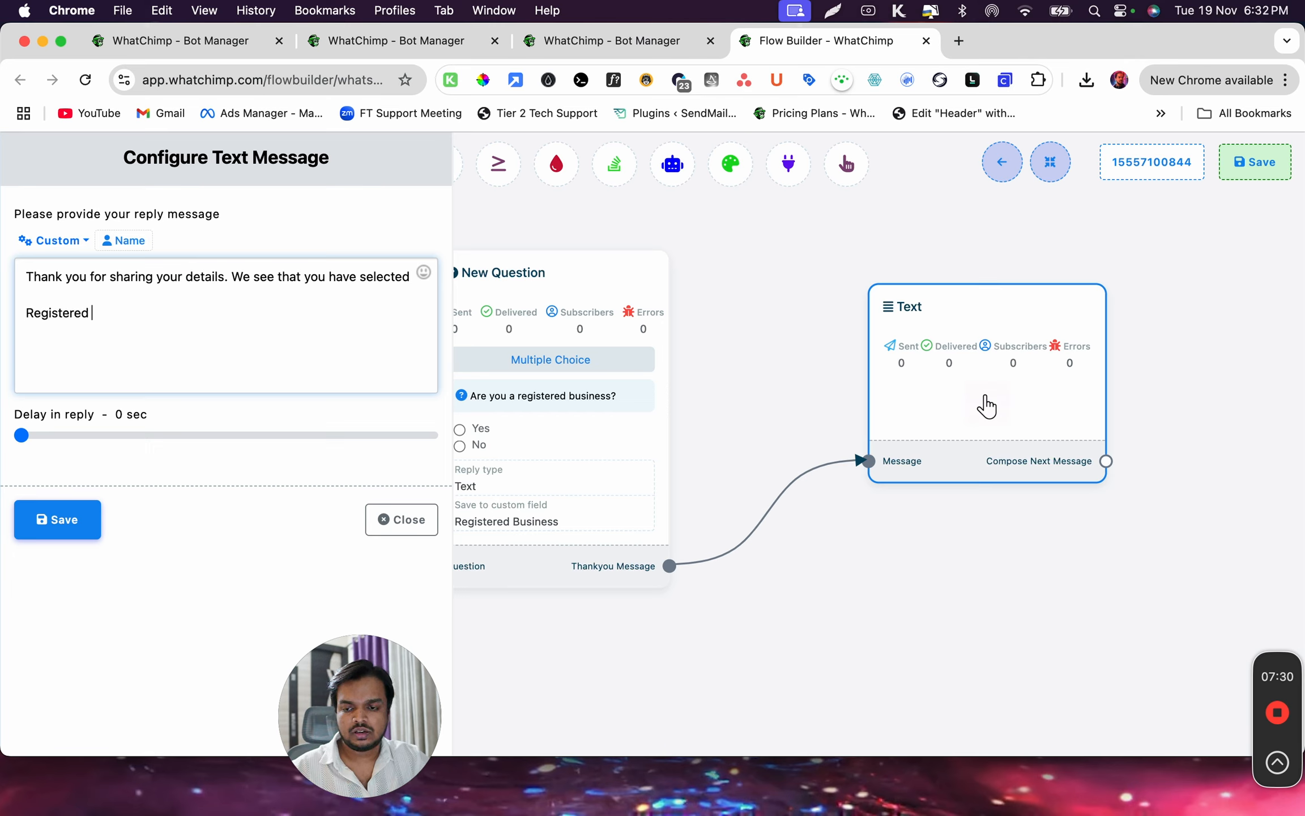
type("business:")
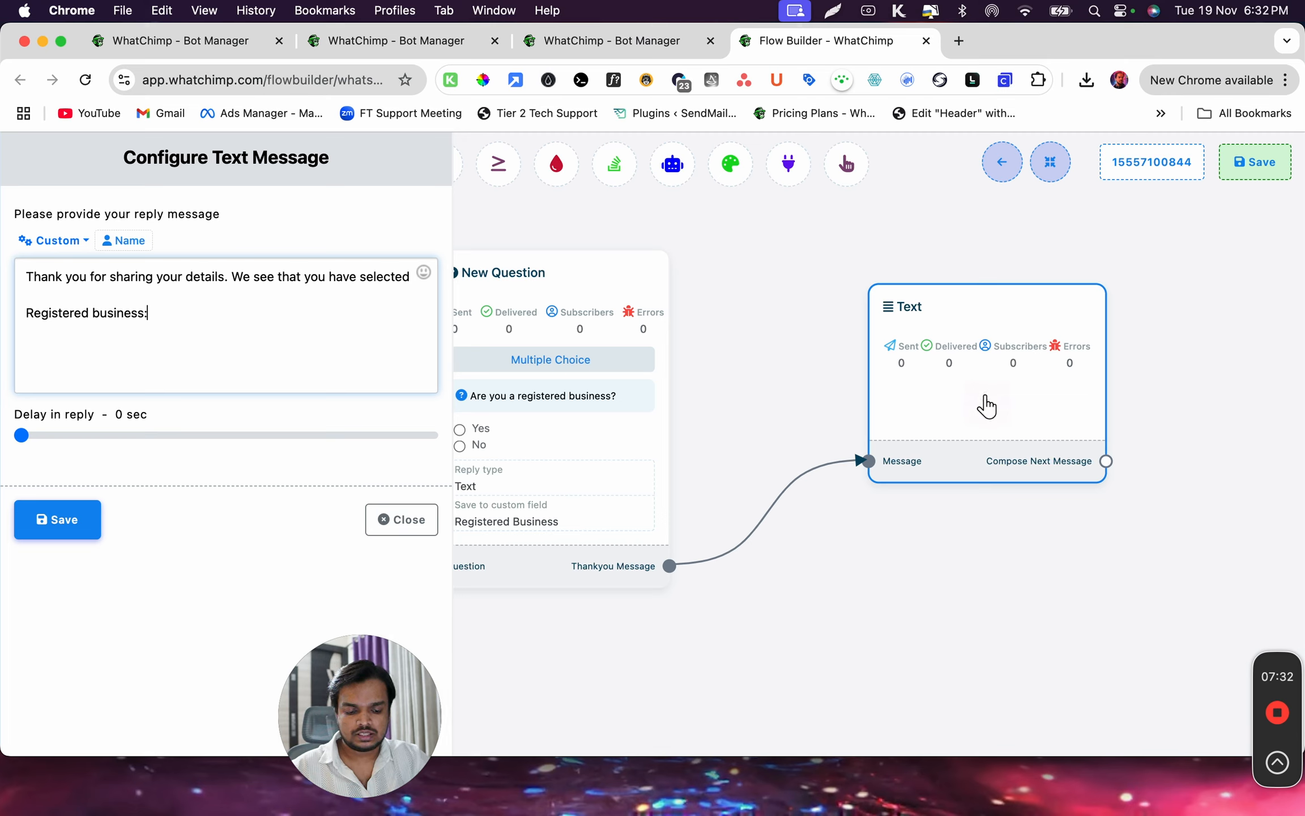
left_click(79, 250)
scroll(85, 369, "down", 5)
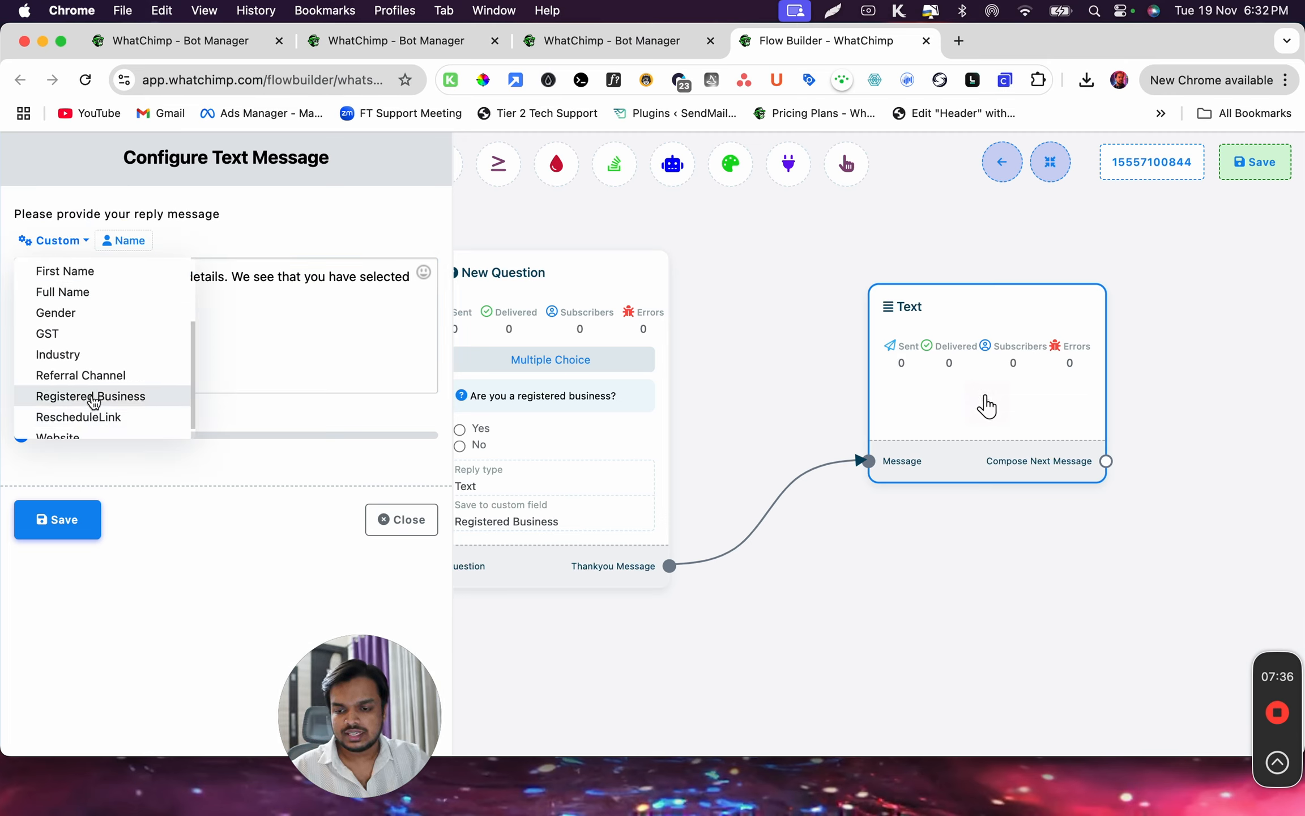
left_click(92, 396)
left_click_drag(27, 313, 288, 313)
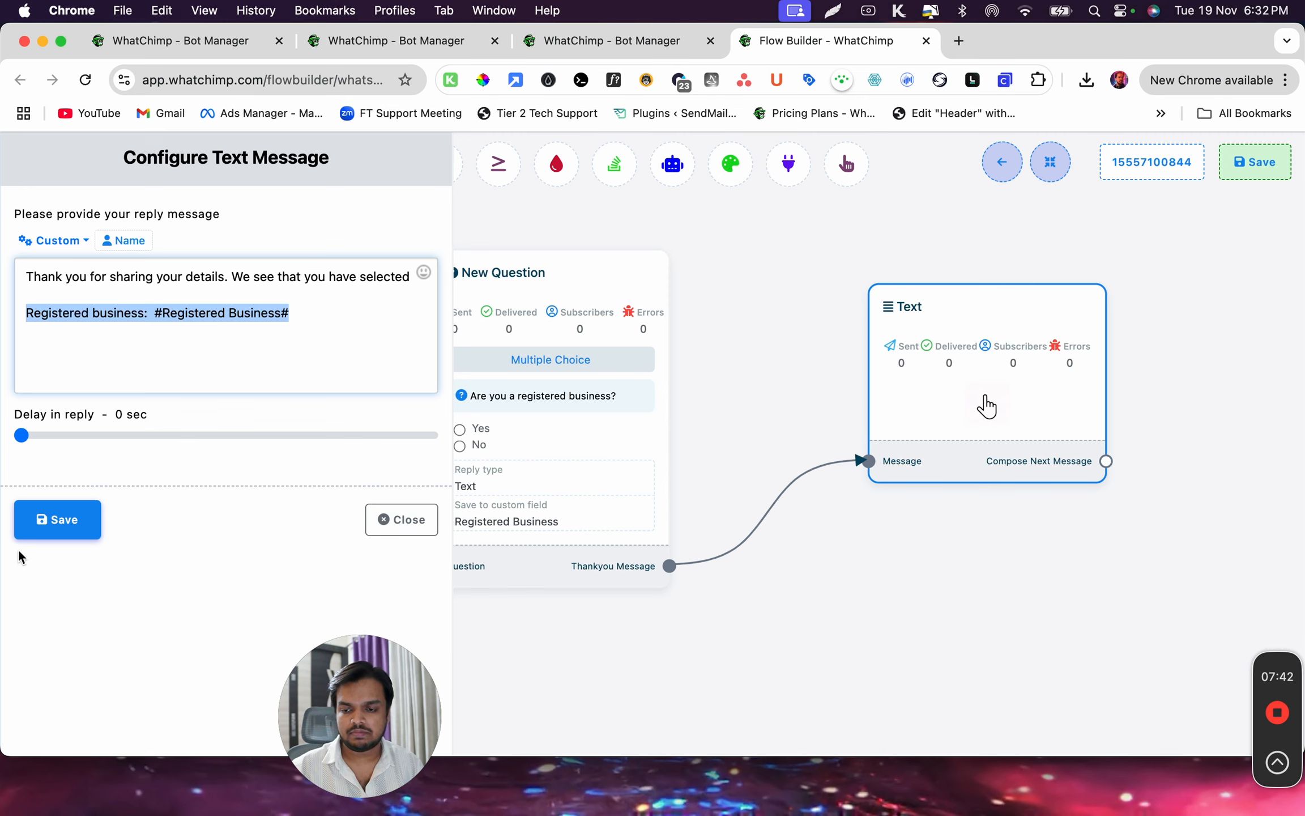
left_click(56, 521)
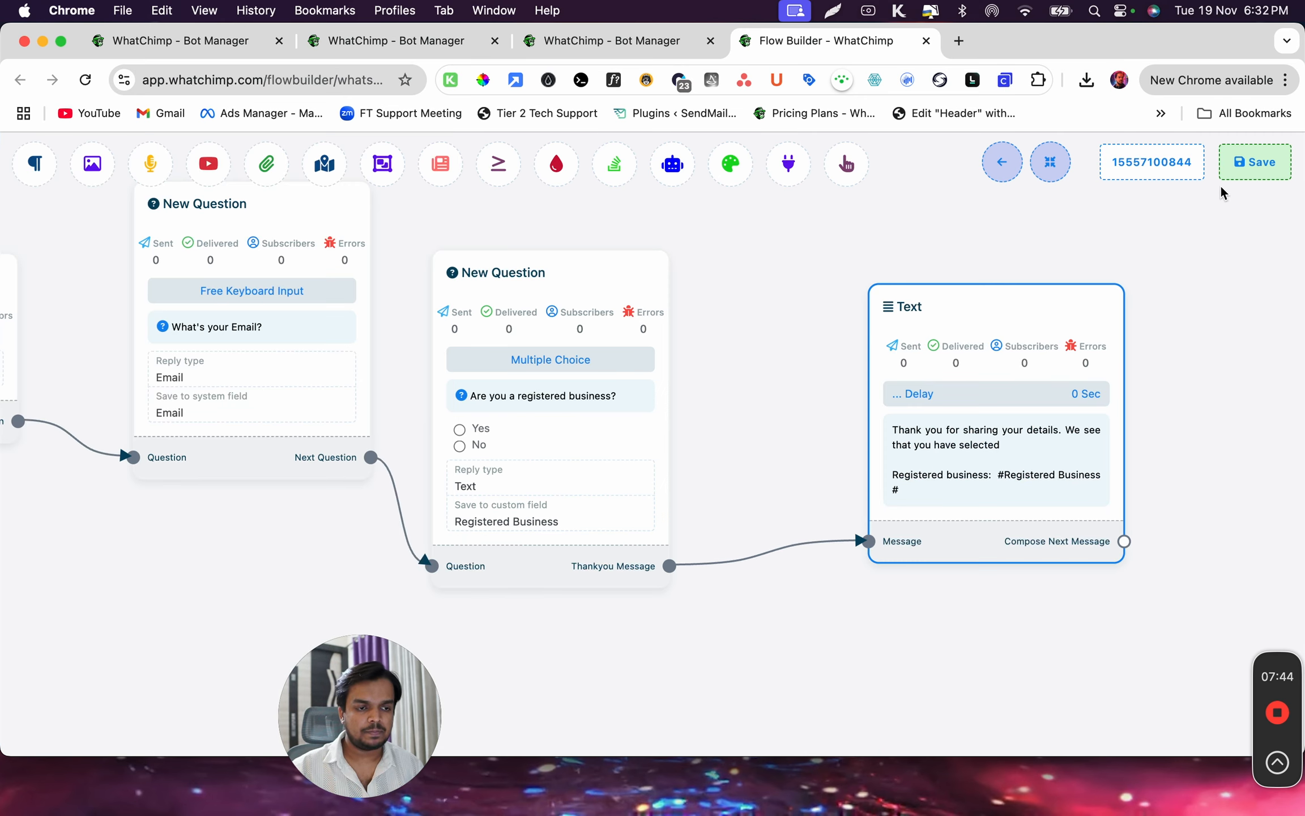
Save the whole chatbot flow and look back over its blocks to the Start Bot Flow block
left_click(1253, 163)
left_click_drag(793, 328, 1203, 358)
left_click_drag(652, 493, 652, 508)
left_click_drag(453, 555, 1193, 387)
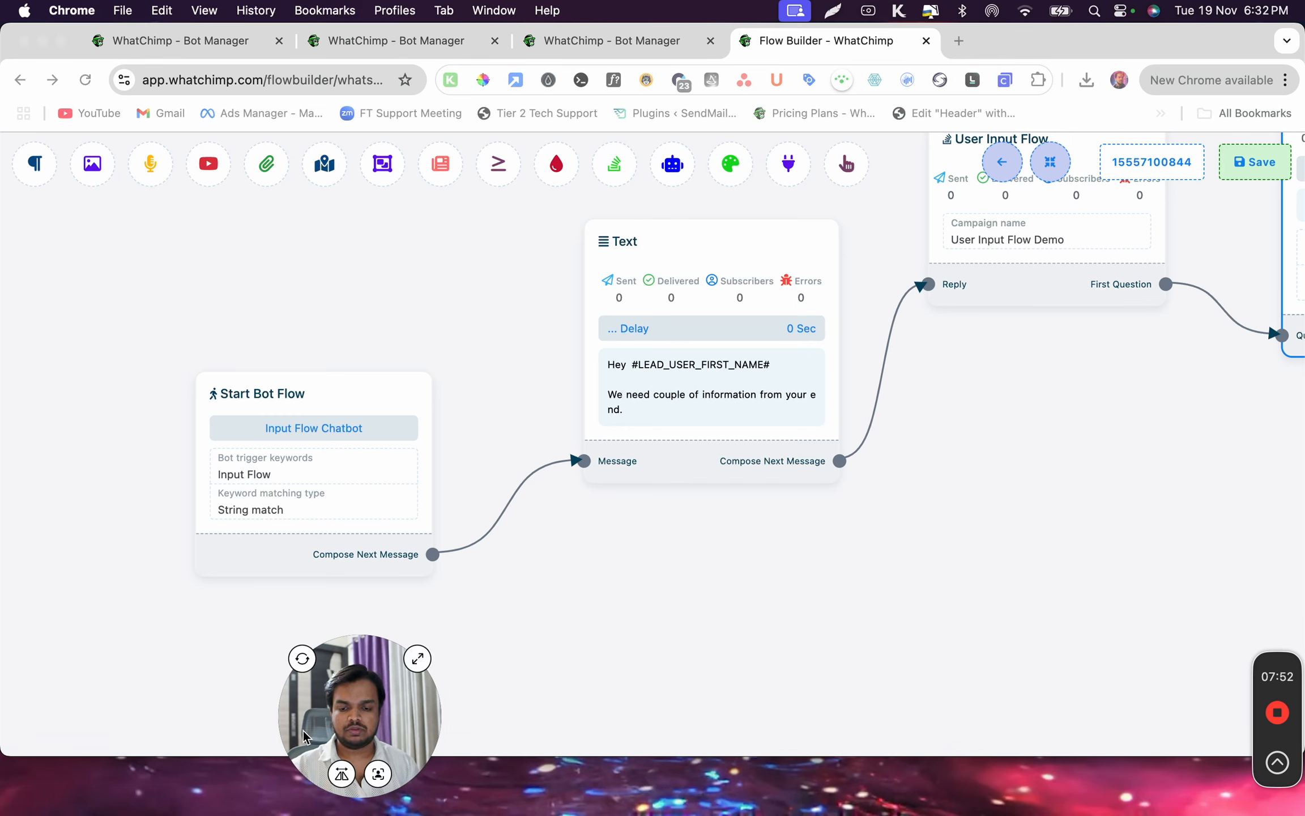
Switch to WhatsApp and send the trigger message "Input Flow" in the WhatChimp By GrowMeOrganic chat
left_click_drag(360, 716, 120, 716)
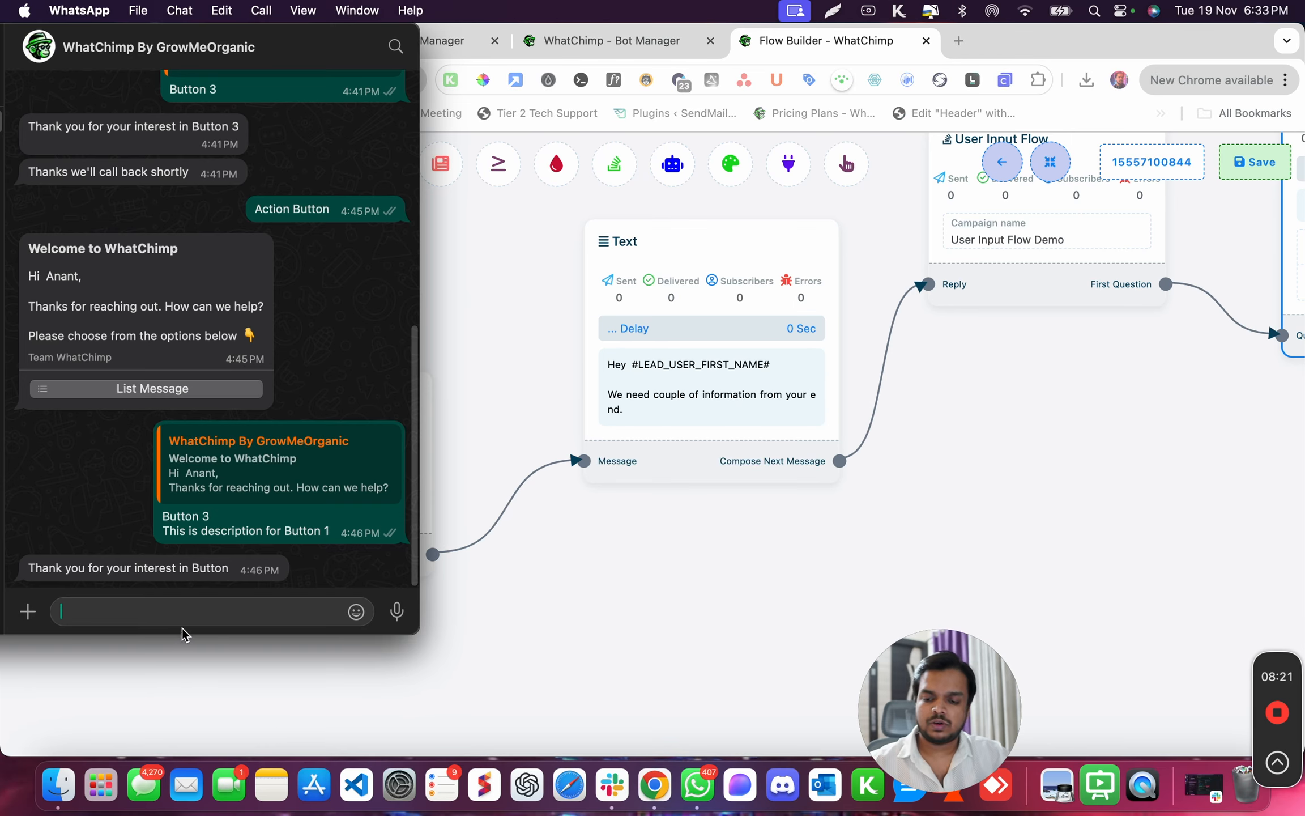
type("Input Flow")
key("Return")
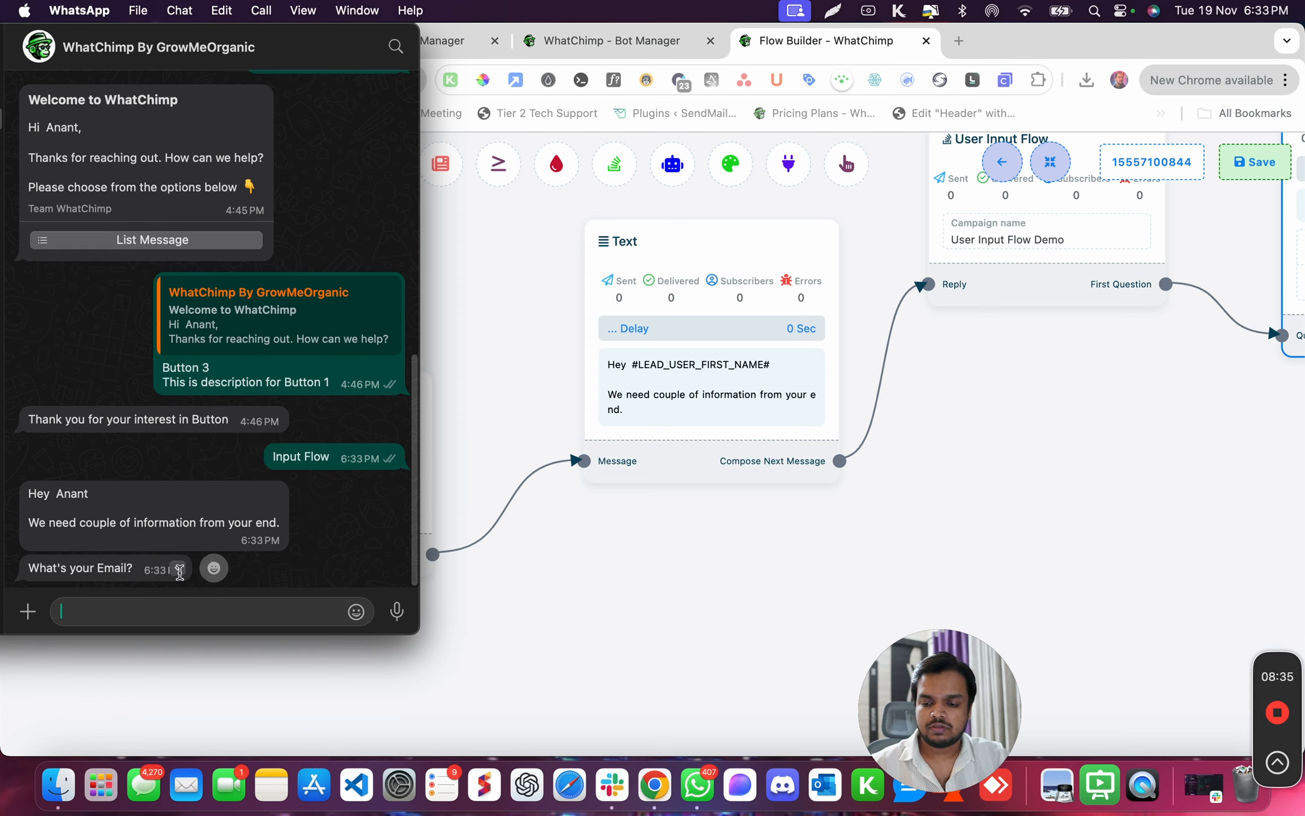
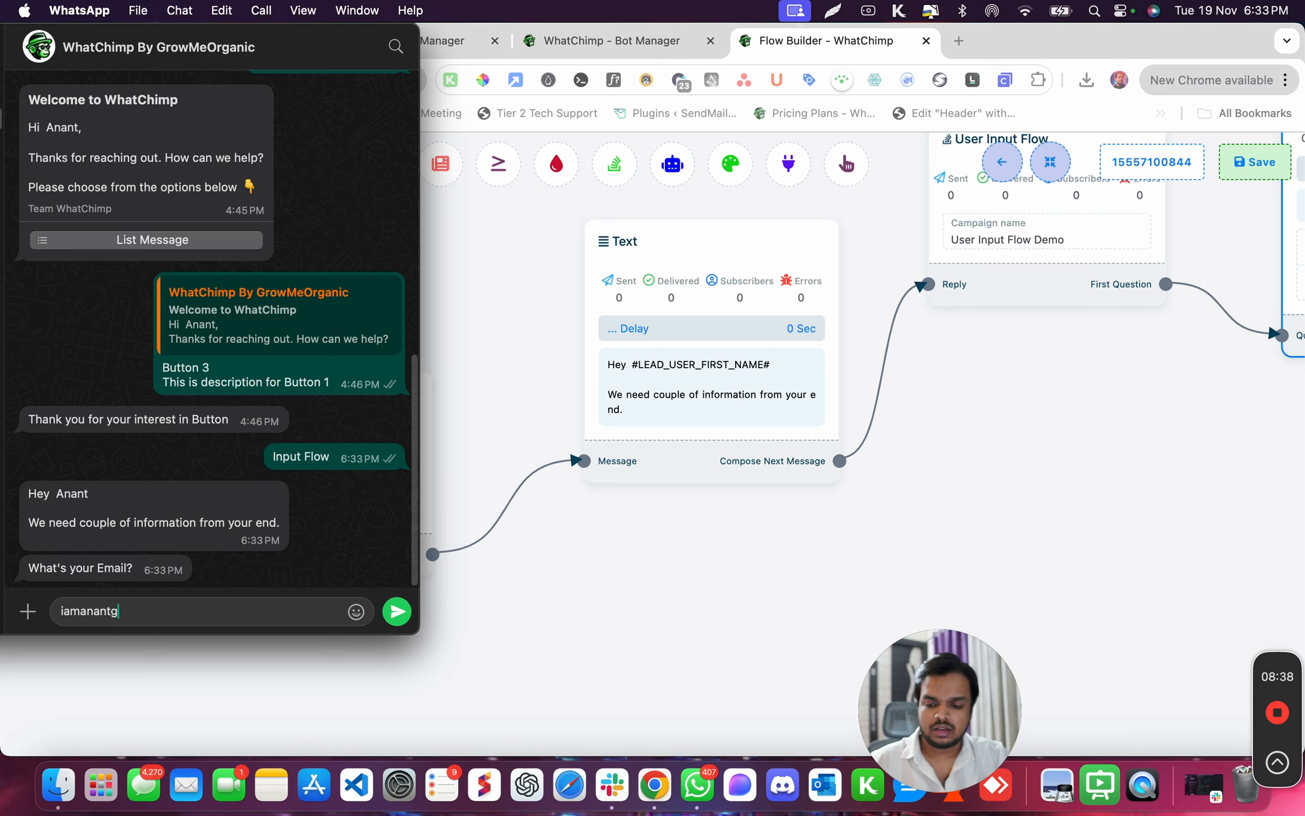
Answer the email question with an incomplete email address to test the format validation, and examine the bot's response
key("super+a")
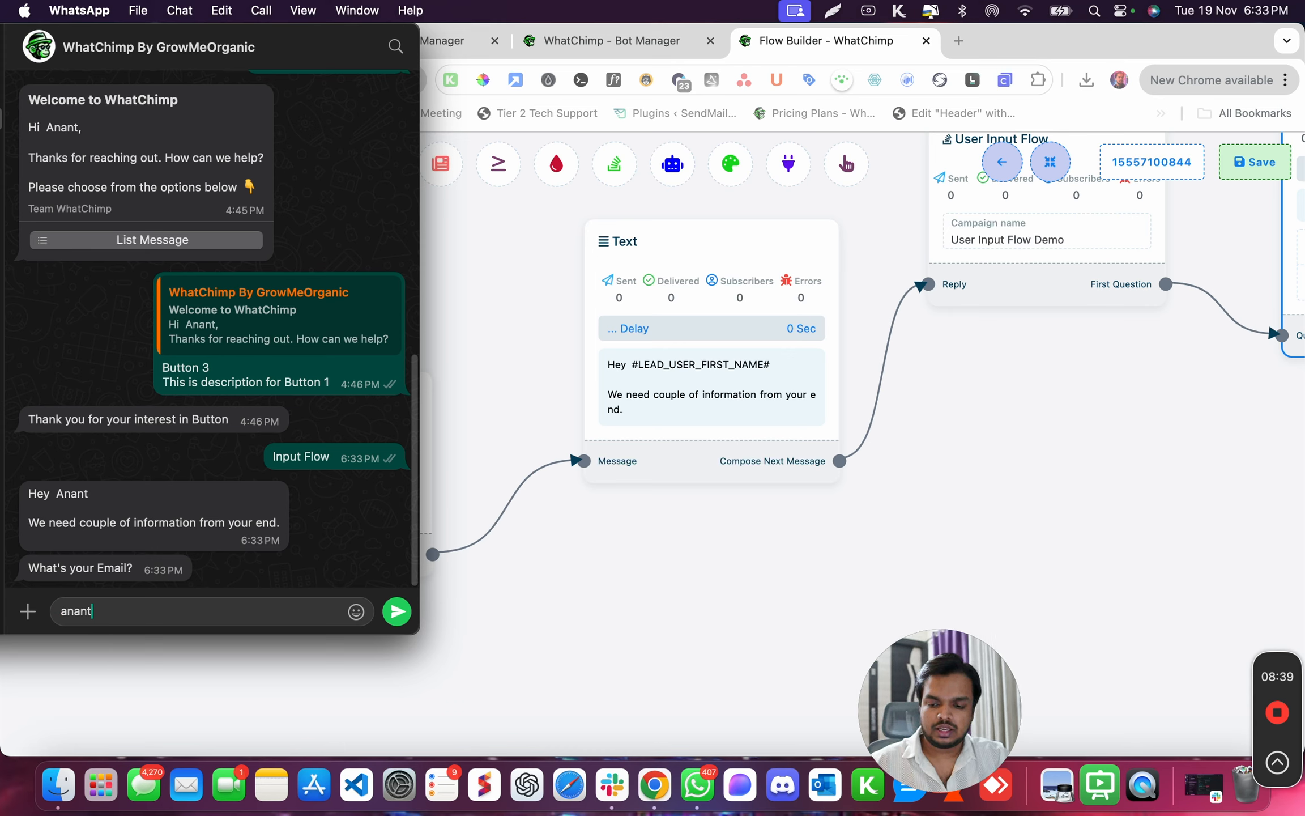
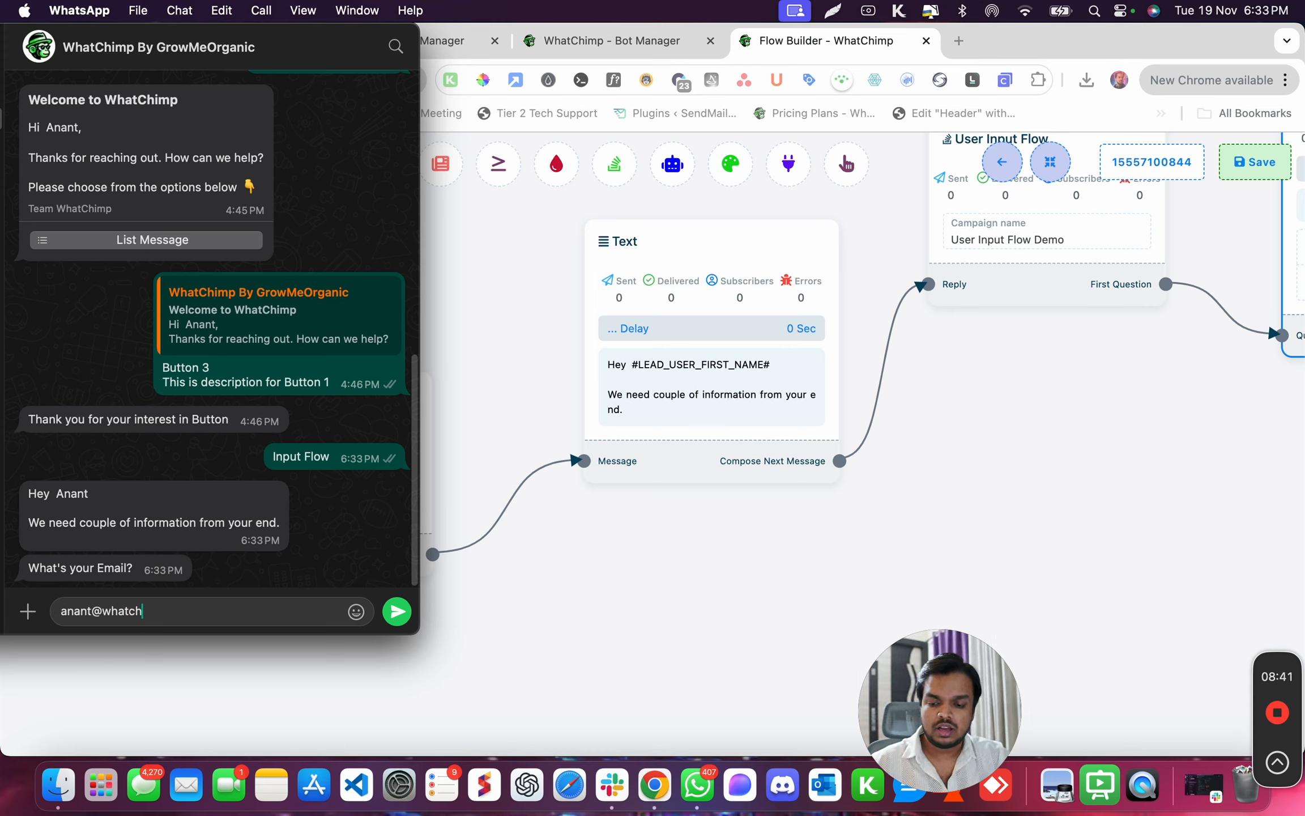
key("Return")
left_click_drag(34, 545, 252, 552)
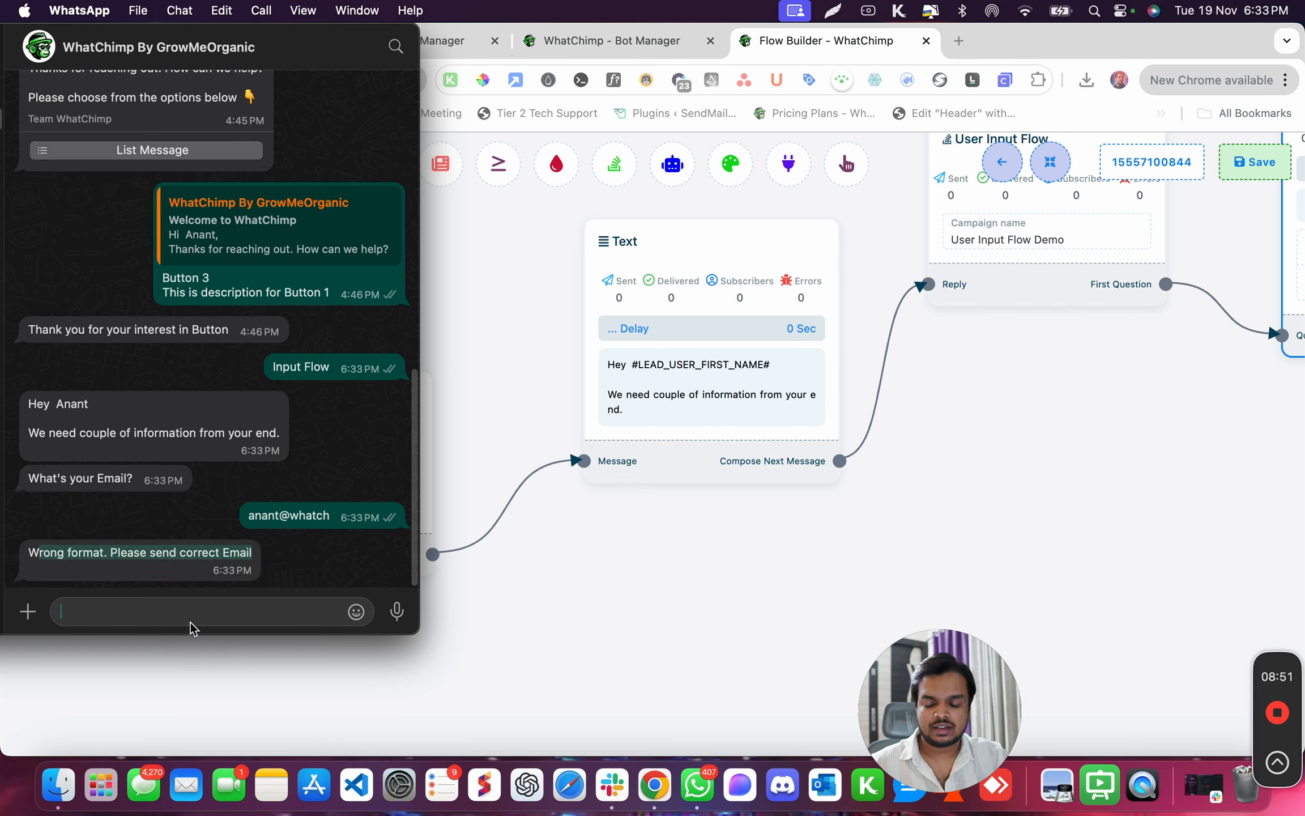
Answer the email question again with a complete, valid email address
key("Return")
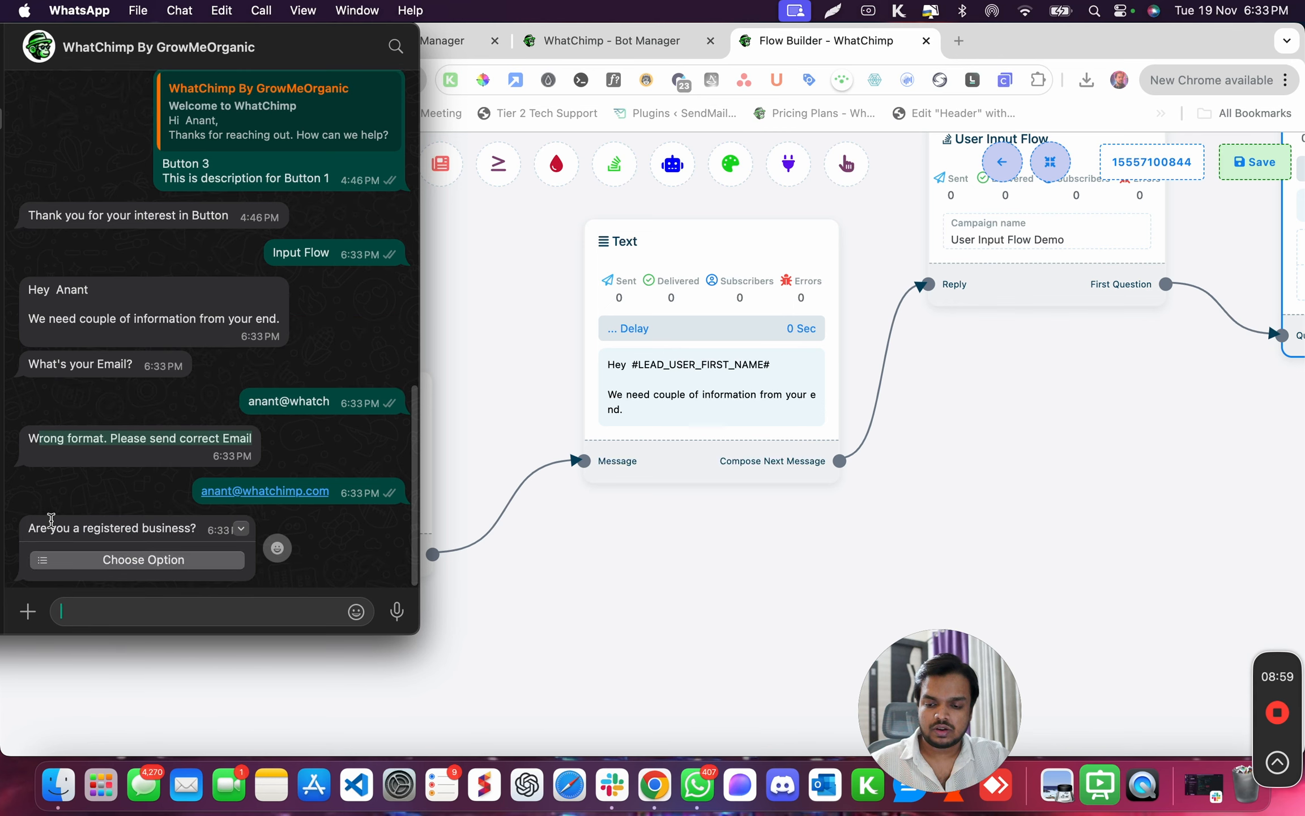
Choose "Yes" for "Are you a registered business?", send it, and check the value shown in the thank-you message
left_click(108, 563)
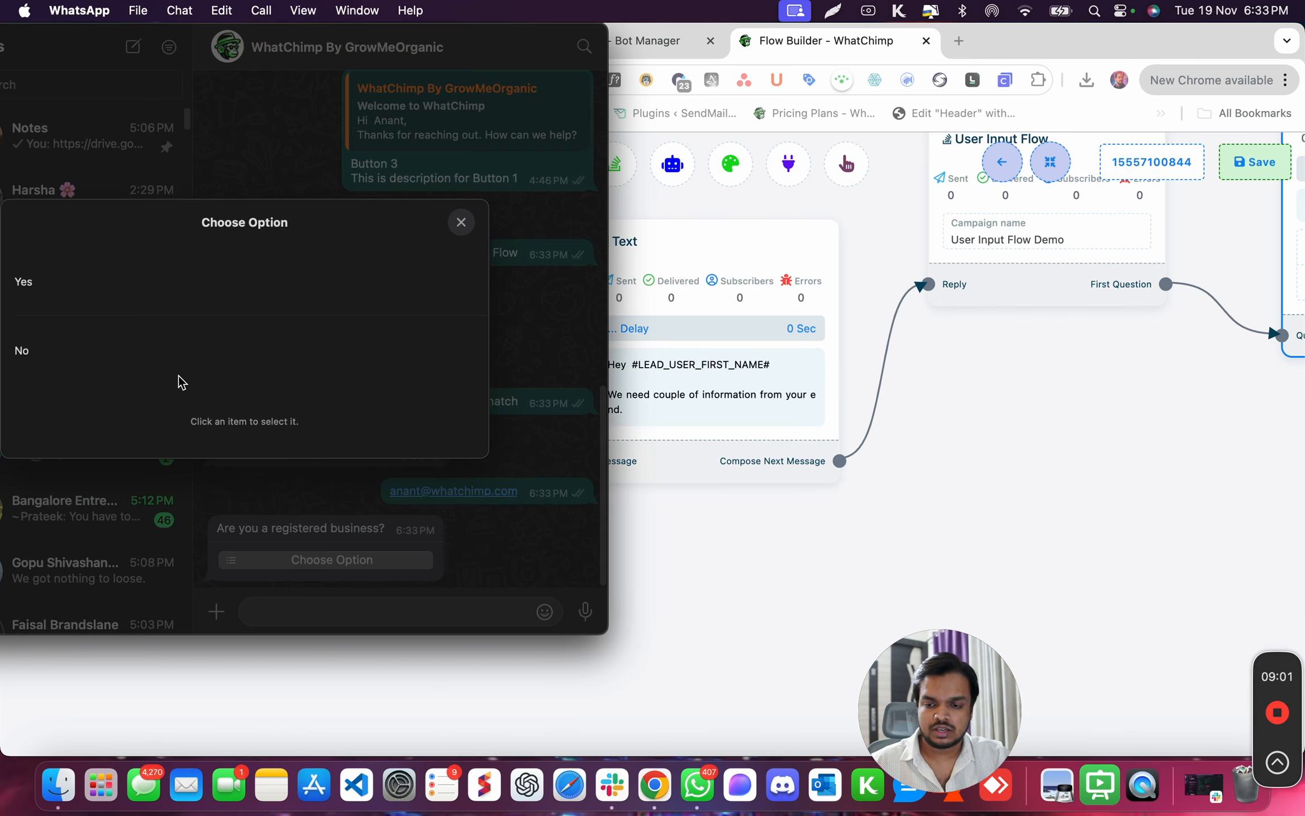
left_click(43, 292)
left_click(289, 422)
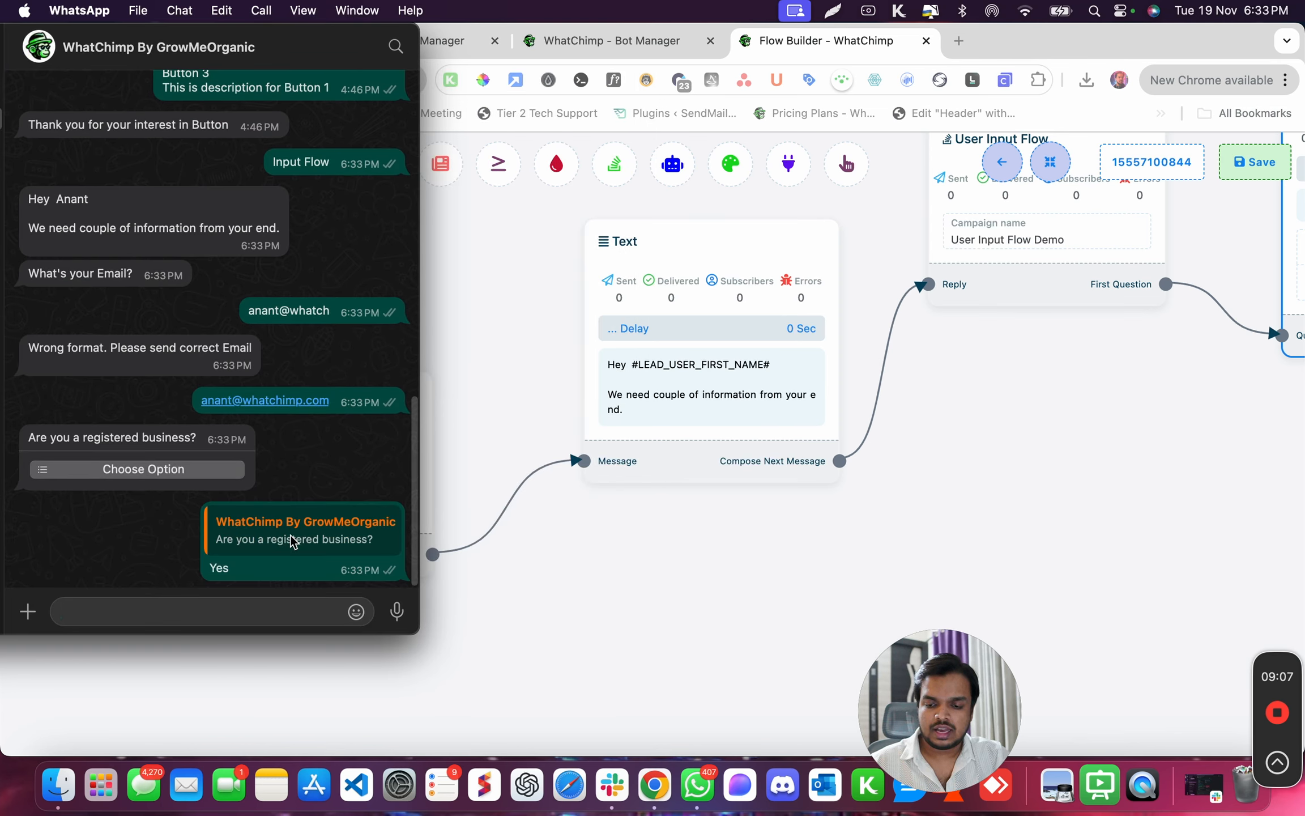
left_click_drag(147, 570, 184, 569)
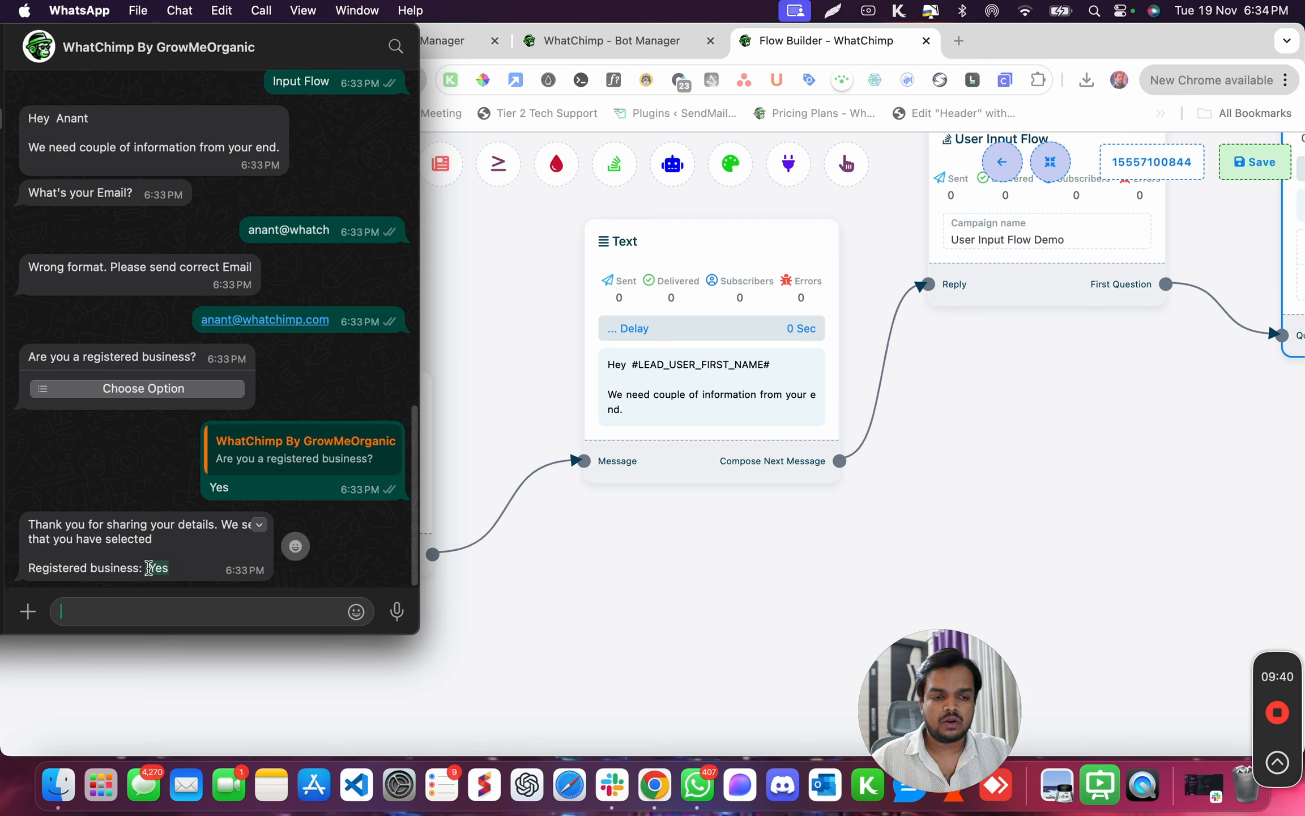
Return from the flow builder to the Bot Manager in Chrome and view the list of Input Flow campaigns
left_click(868, 572)
left_click(1002, 162)
scroll(422, 654, "down", 2)
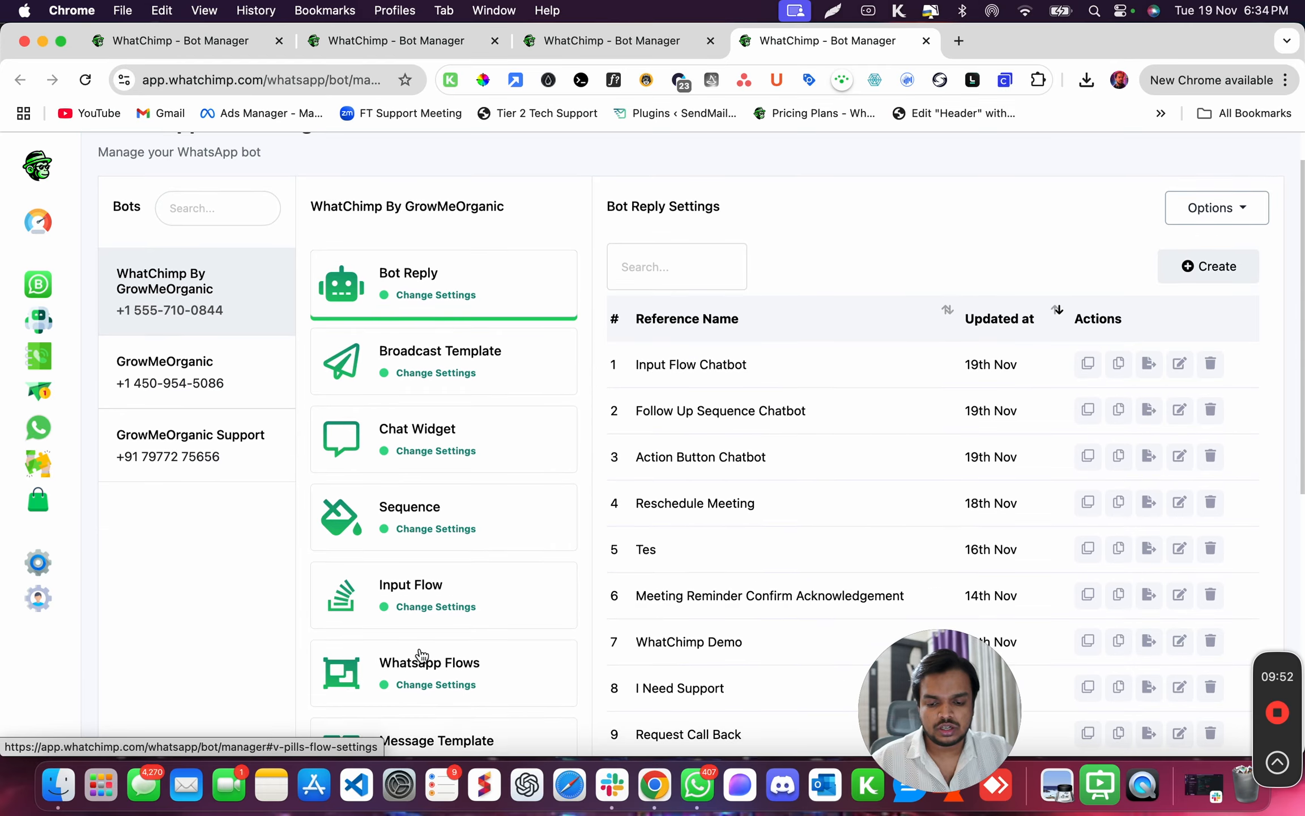
left_click(463, 600)
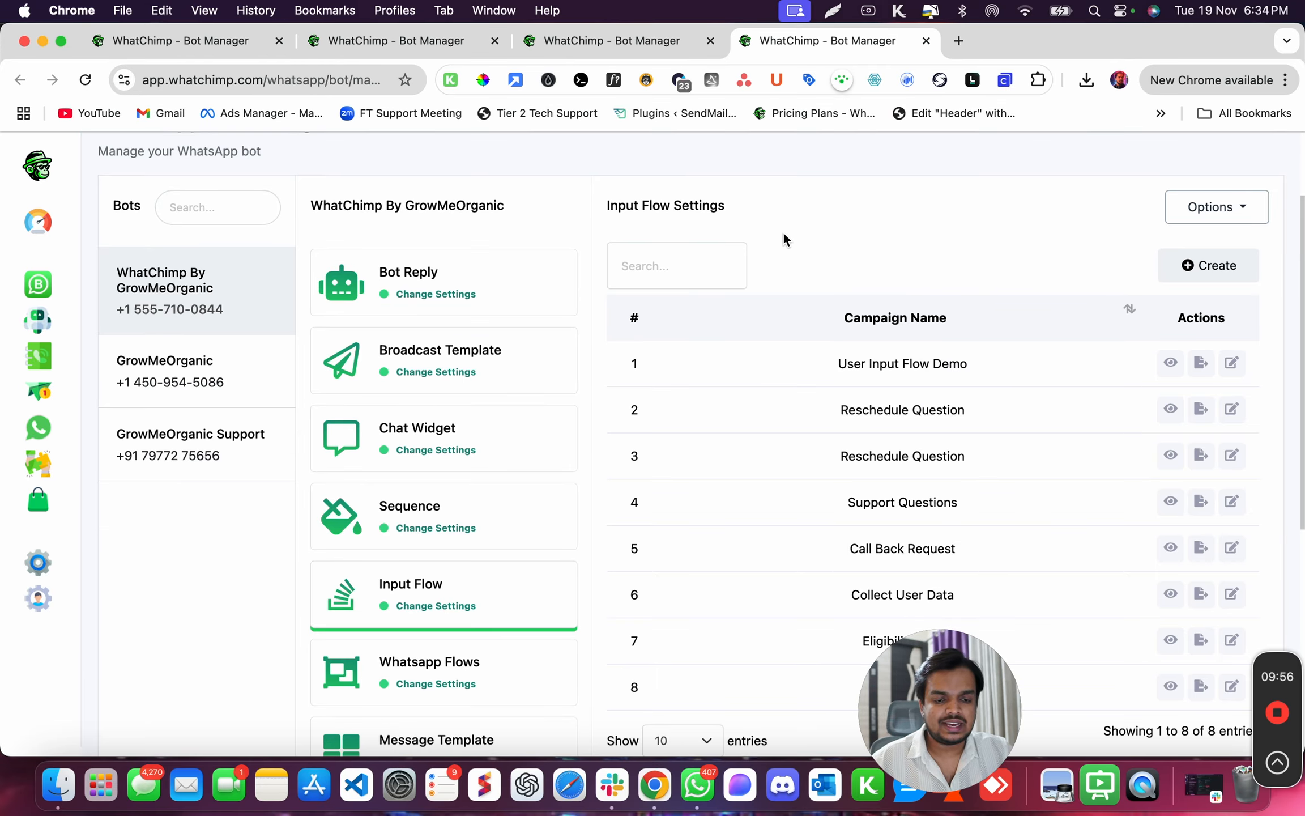
scroll(858, 397, "down", 1)
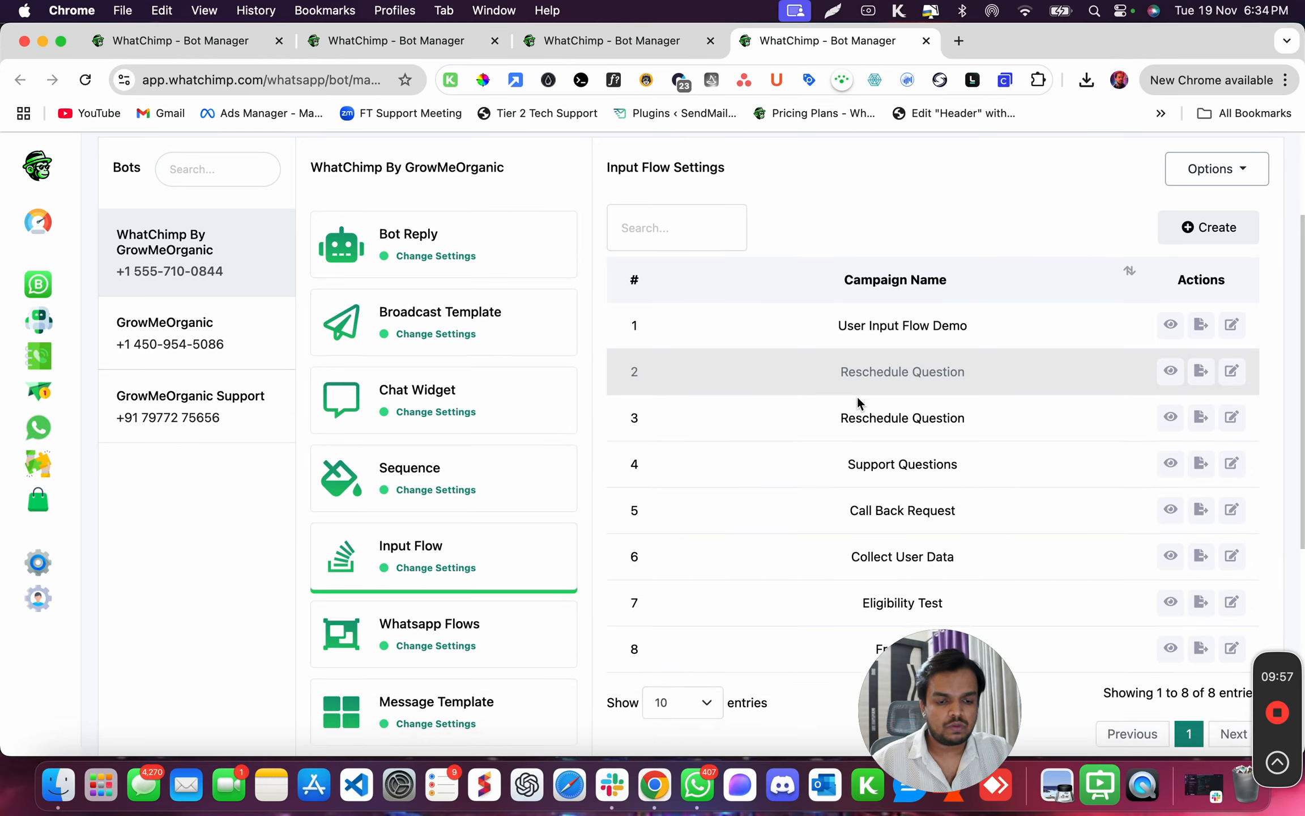